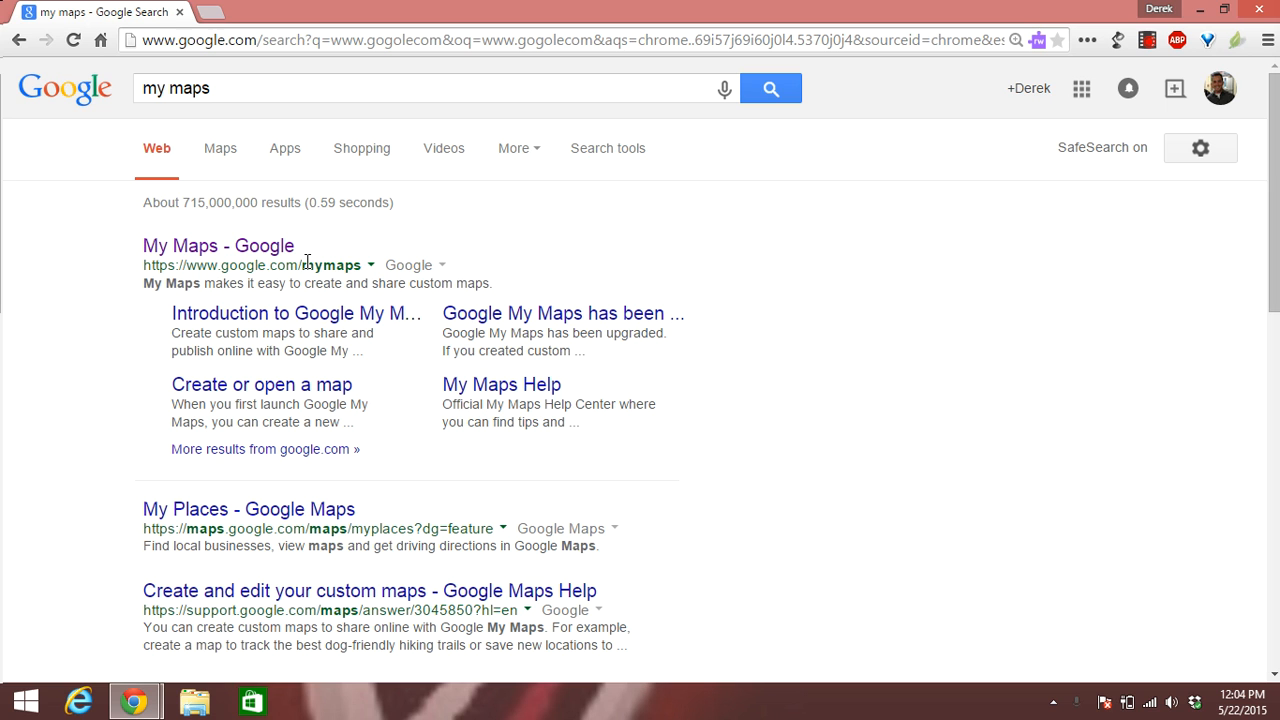
Step: Open Google My Maps from the search results and create a new map titled "Demo Tech 21"
click(270, 256)
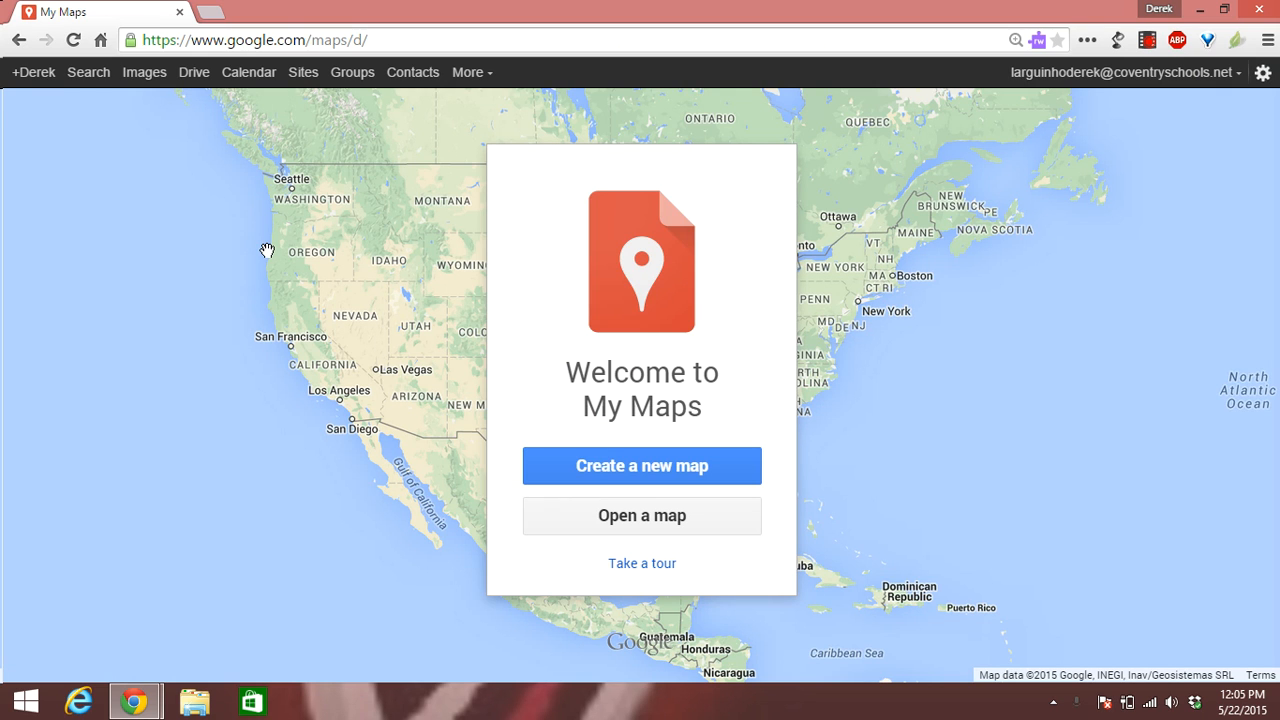
click(671, 478)
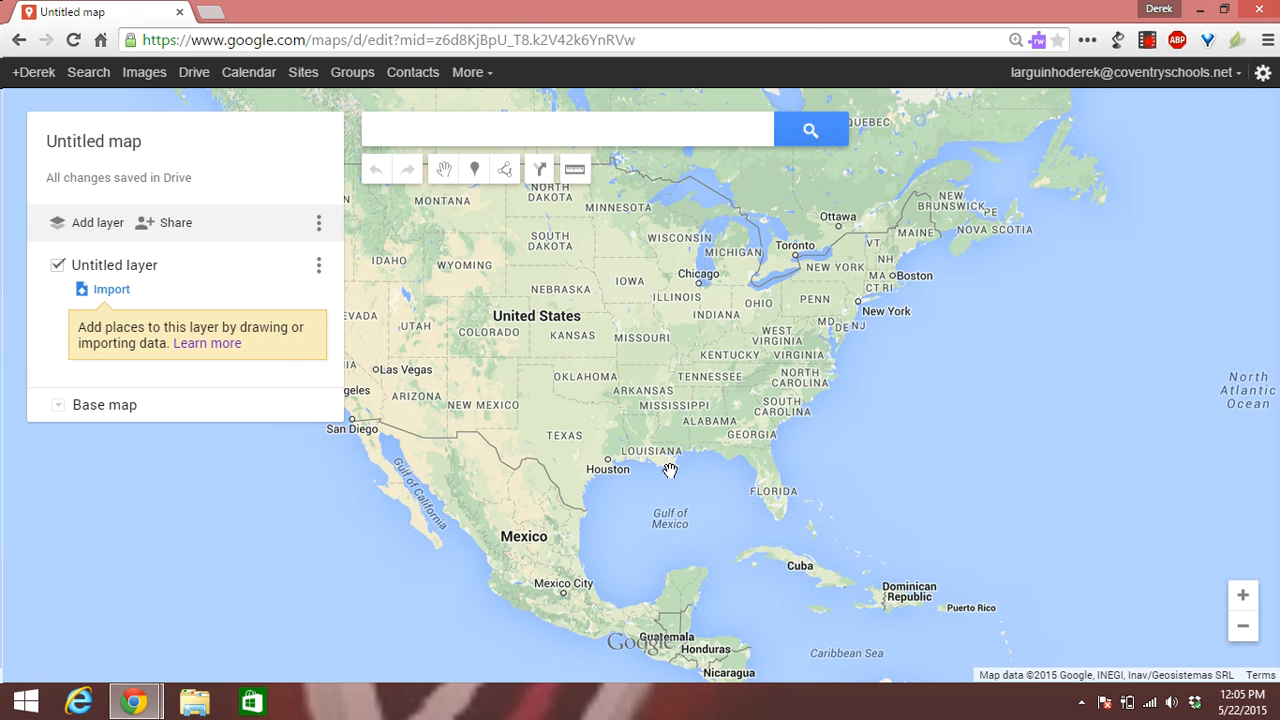
click(146, 157)
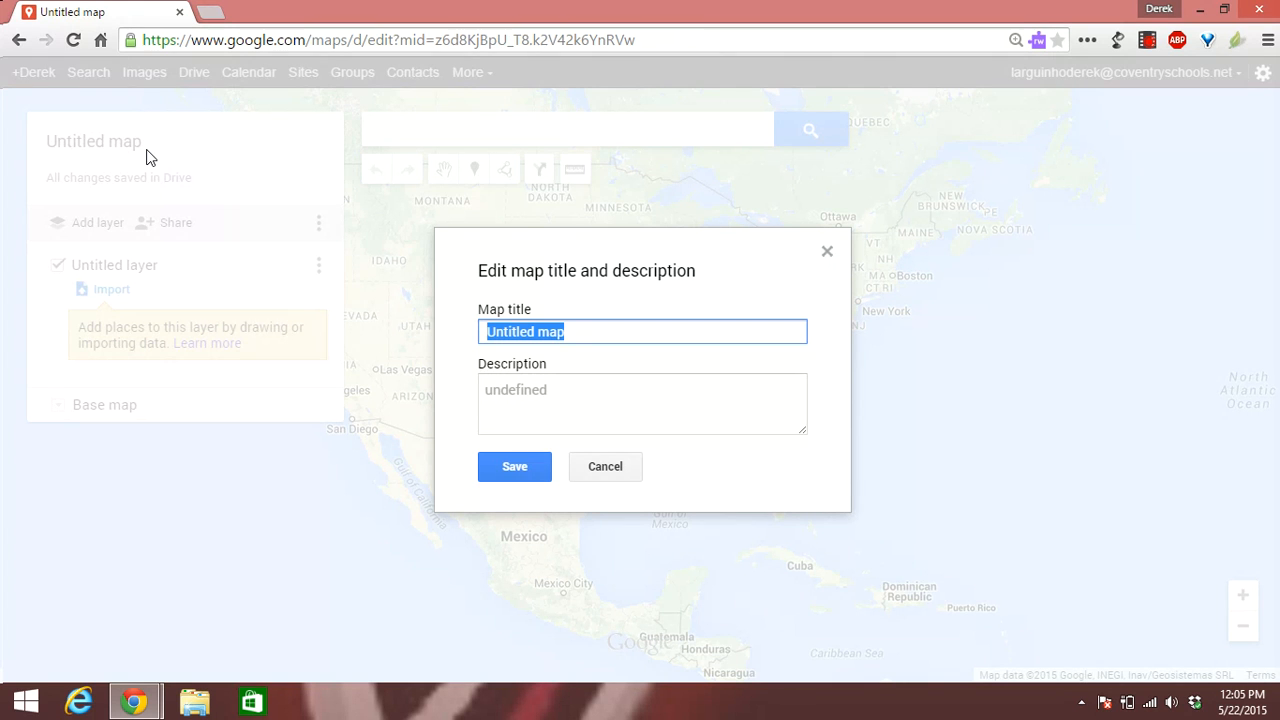
text(Demo Tech 21)
click(544, 406)
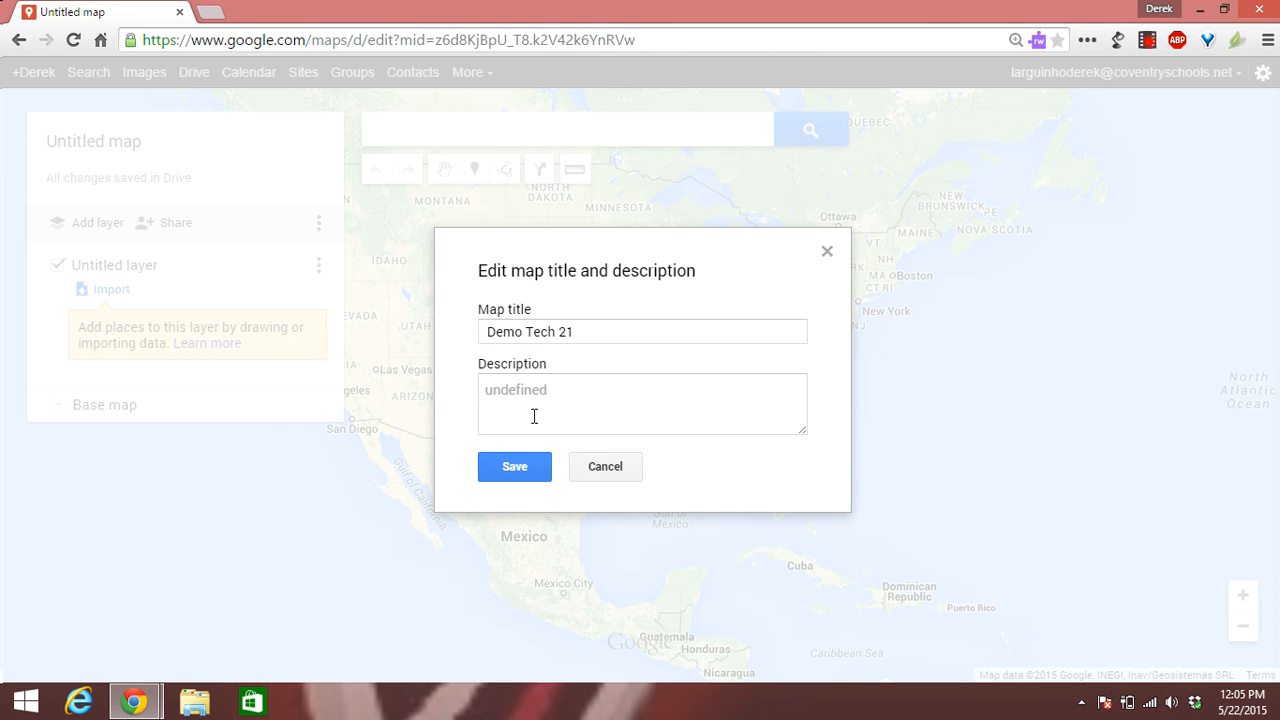
click(512, 470)
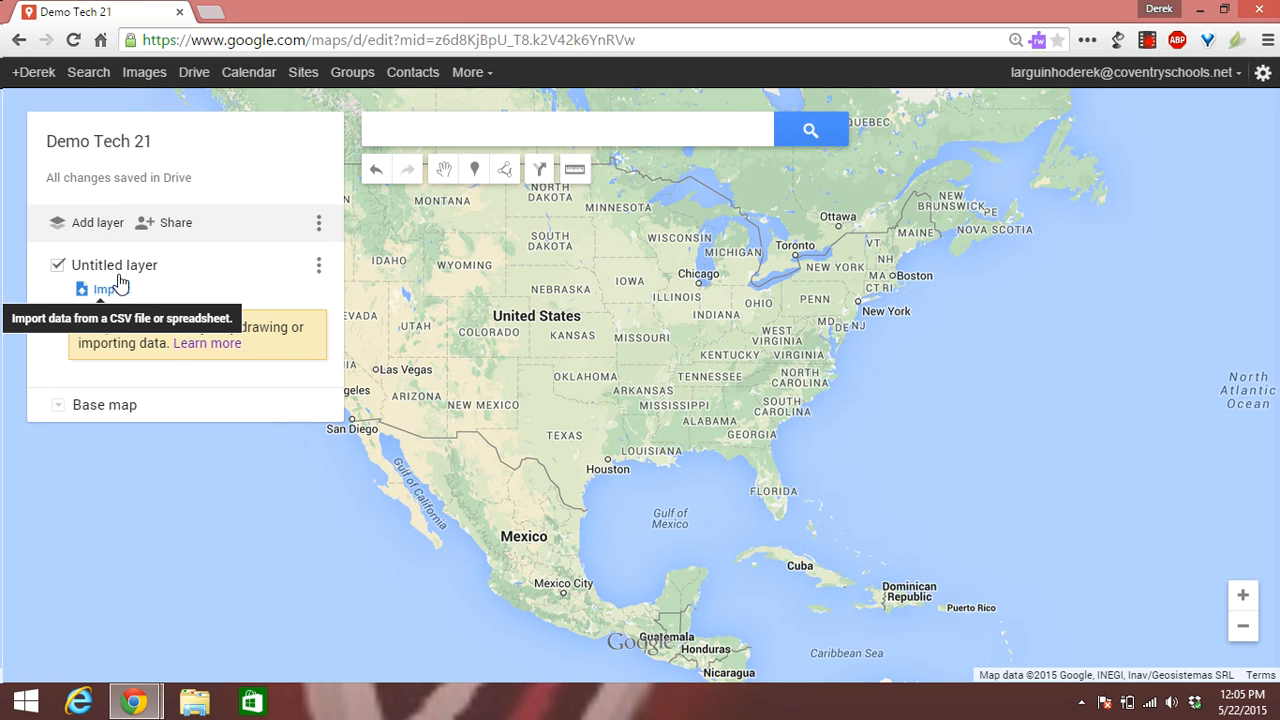
click(118, 288)
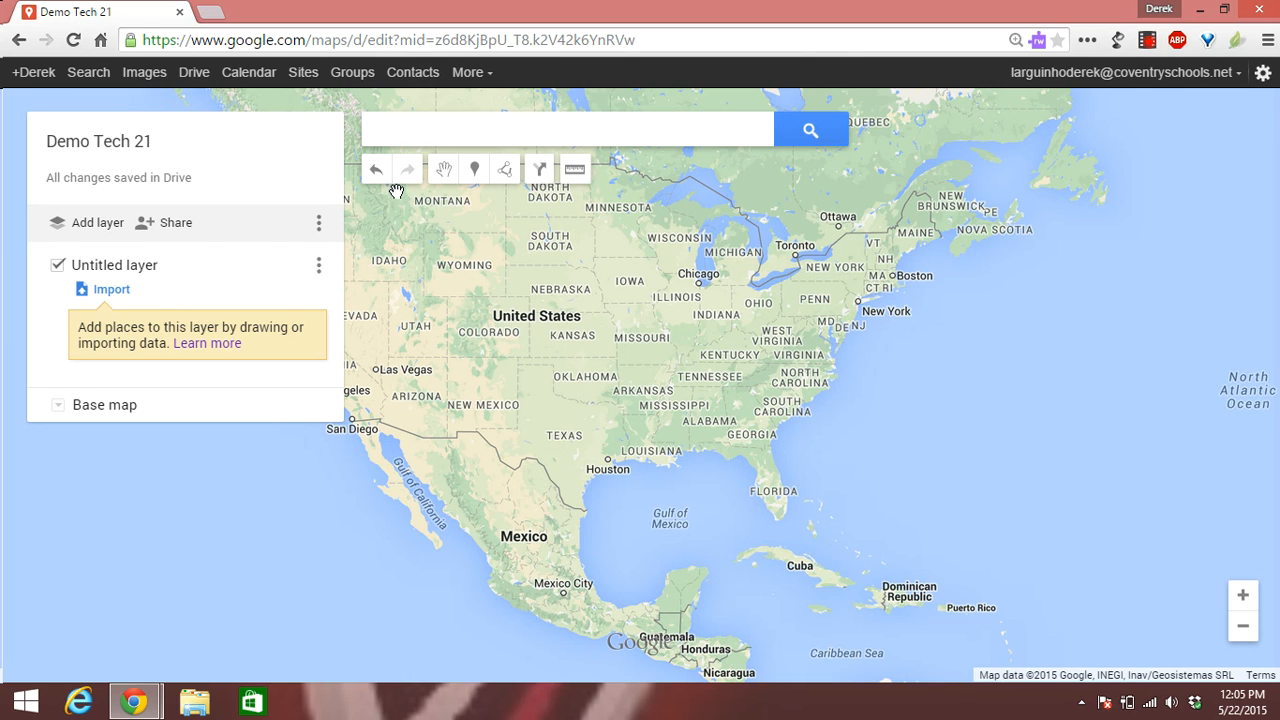
Step: Search for the first school's street address in Coventry, RI, and add the found place to the untitled layer
click(453, 132)
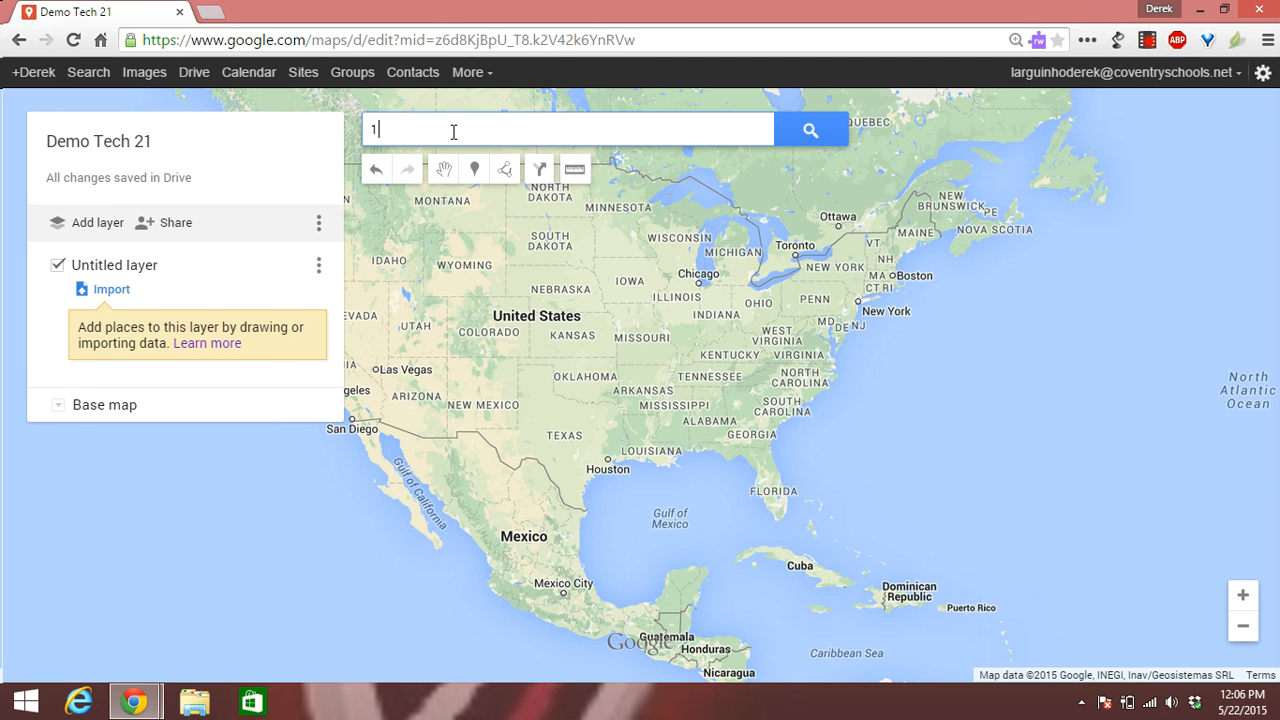
text(5 foster drive)
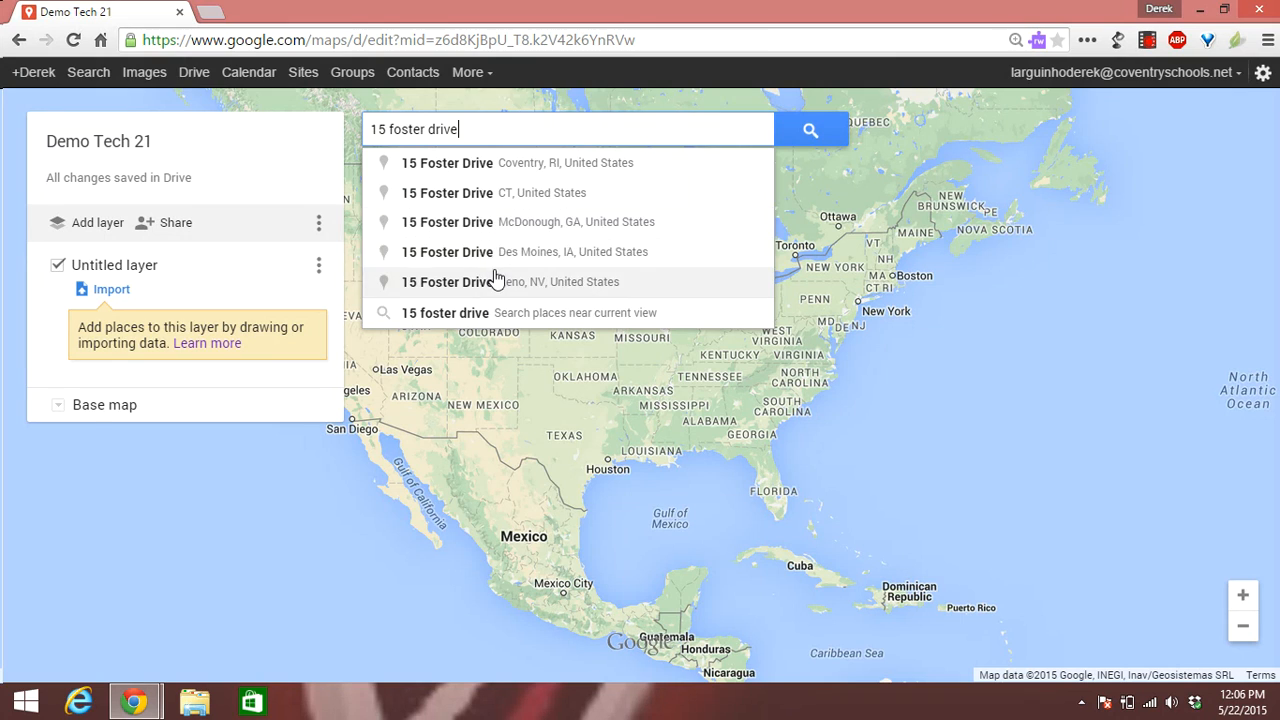
click(525, 164)
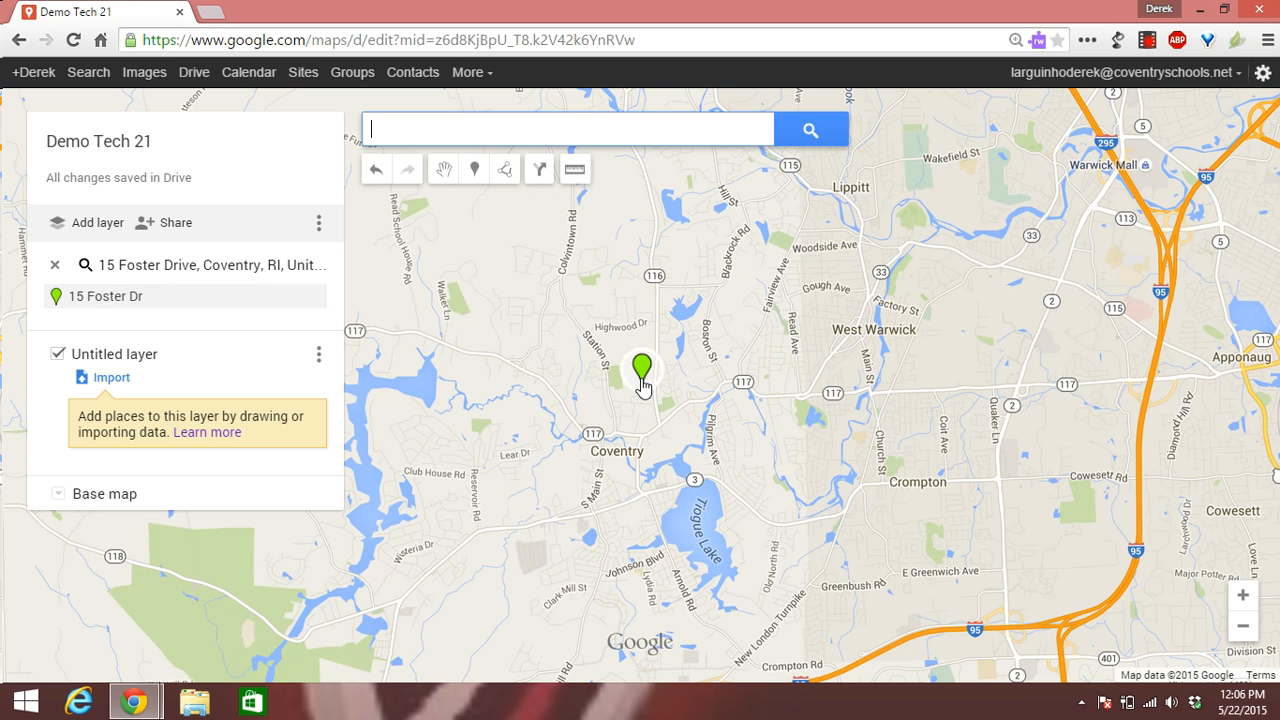
click(163, 304)
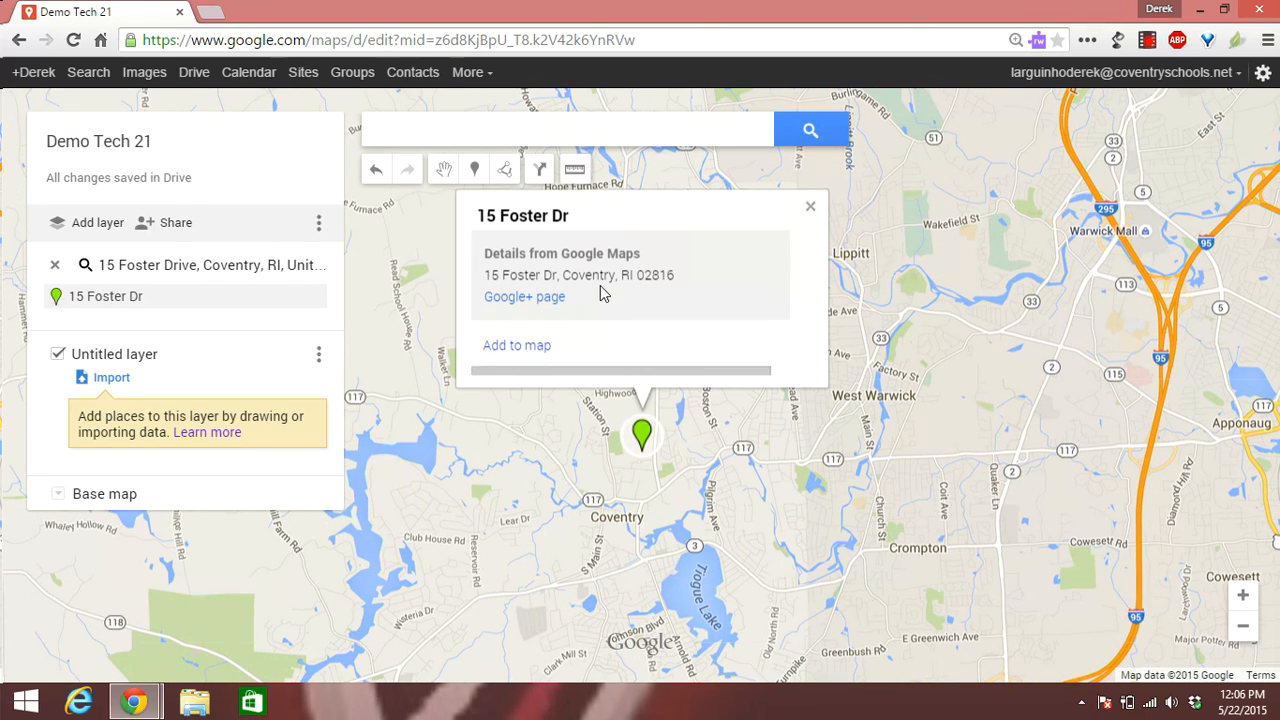
click(531, 346)
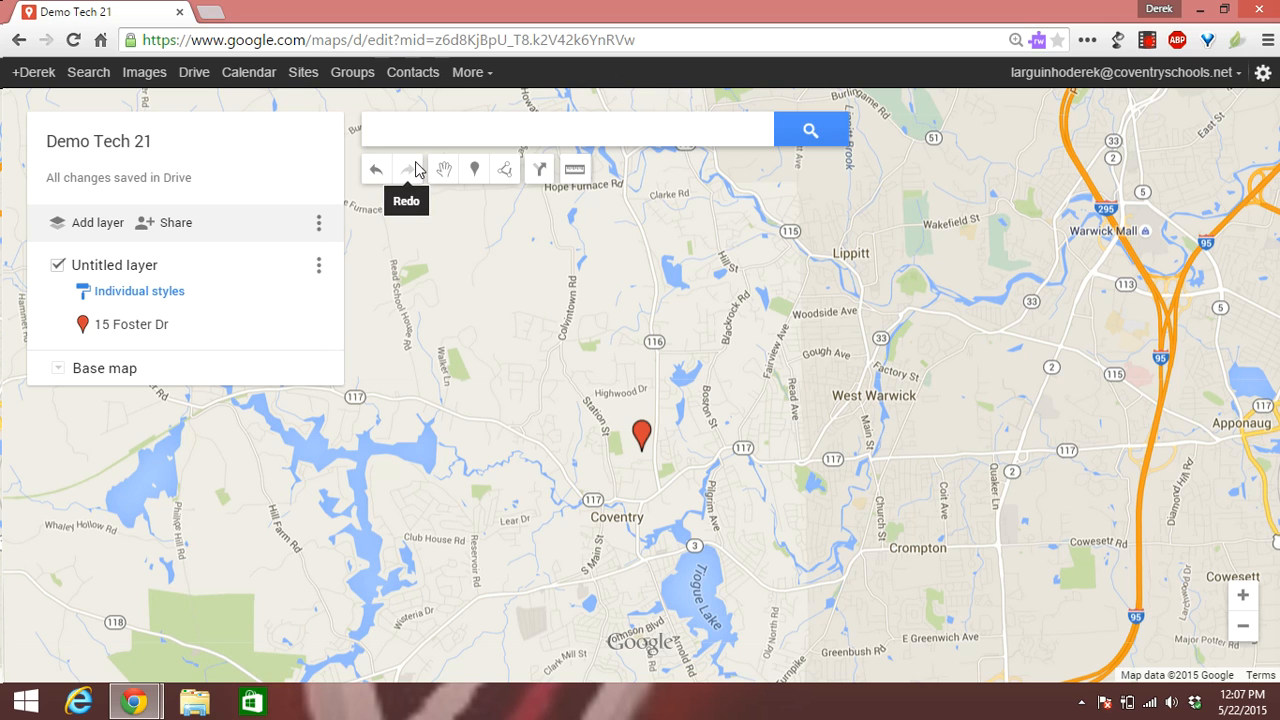
Step: Search for the second school's street address in Coventry, RI, and add that place to the same layer
click(473, 138)
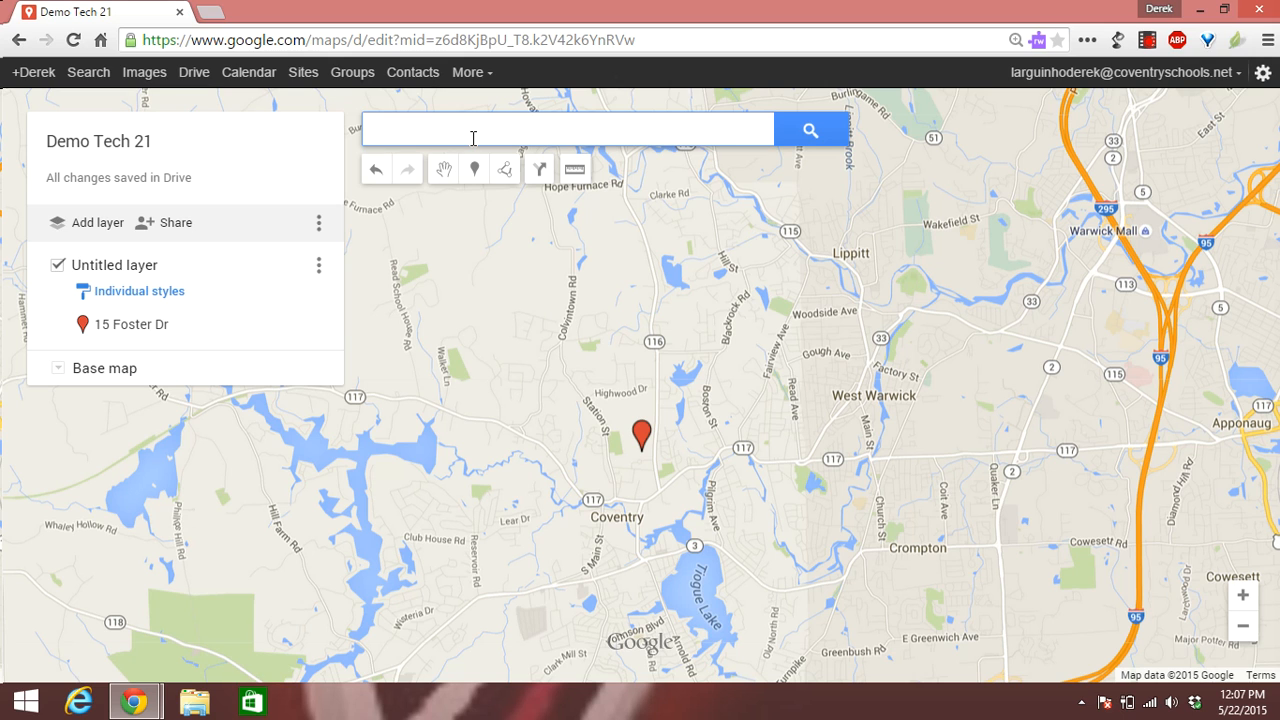
text(40 r)
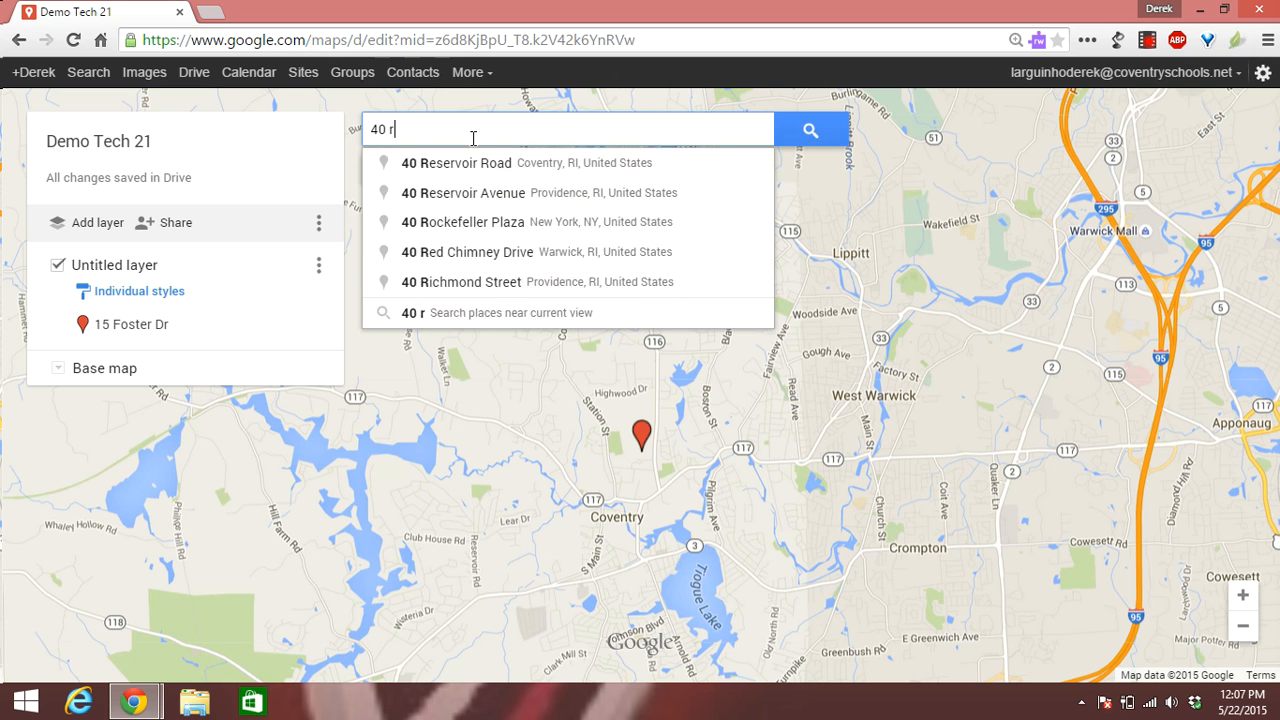
text(eservoir )
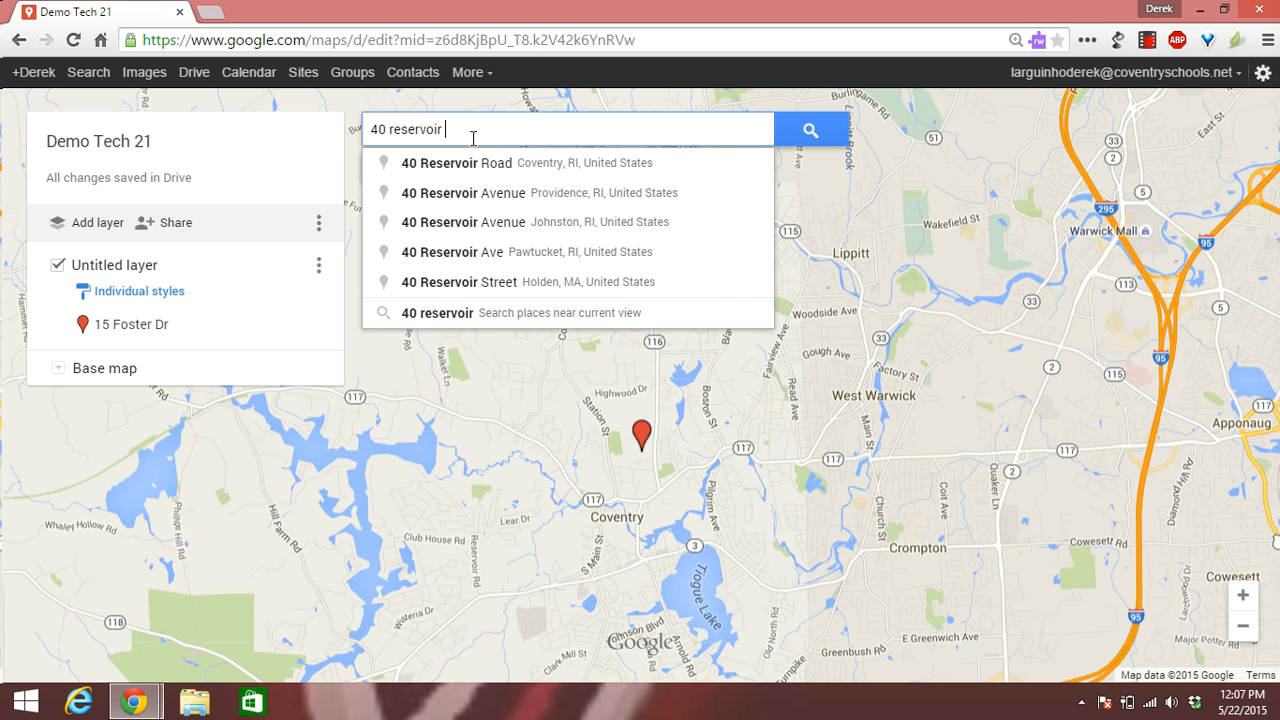
text(road)
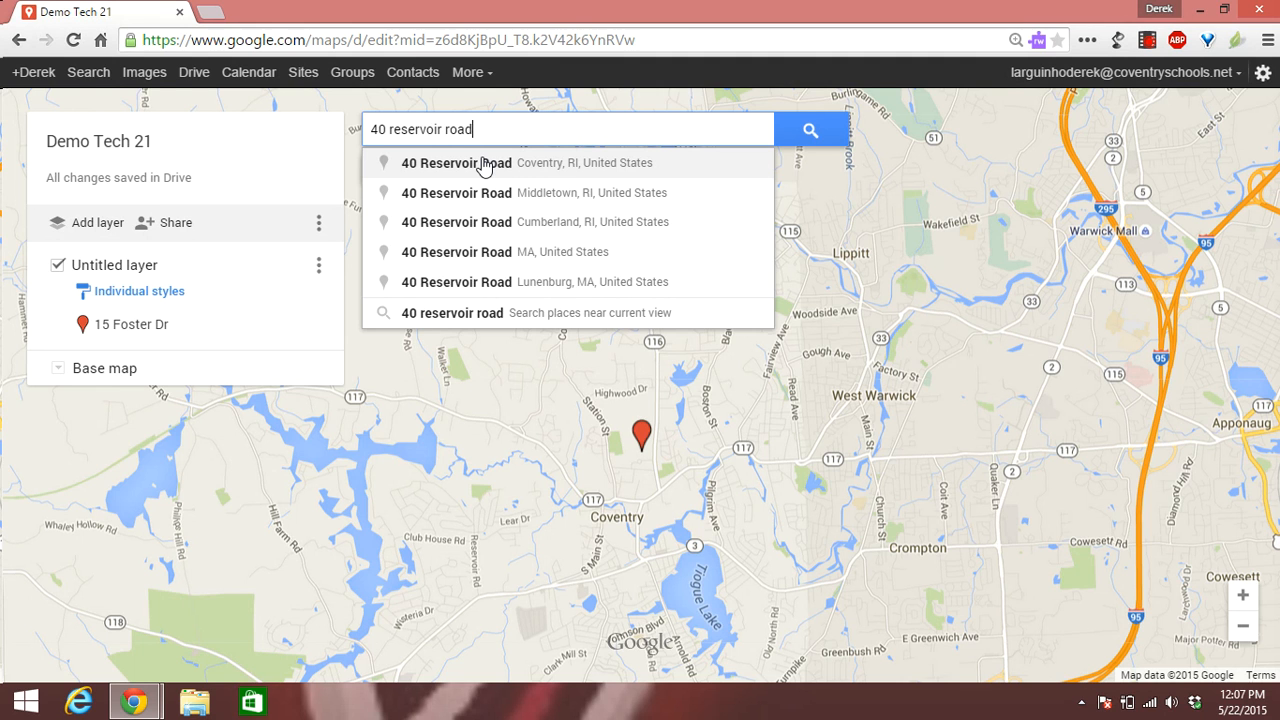
click(483, 165)
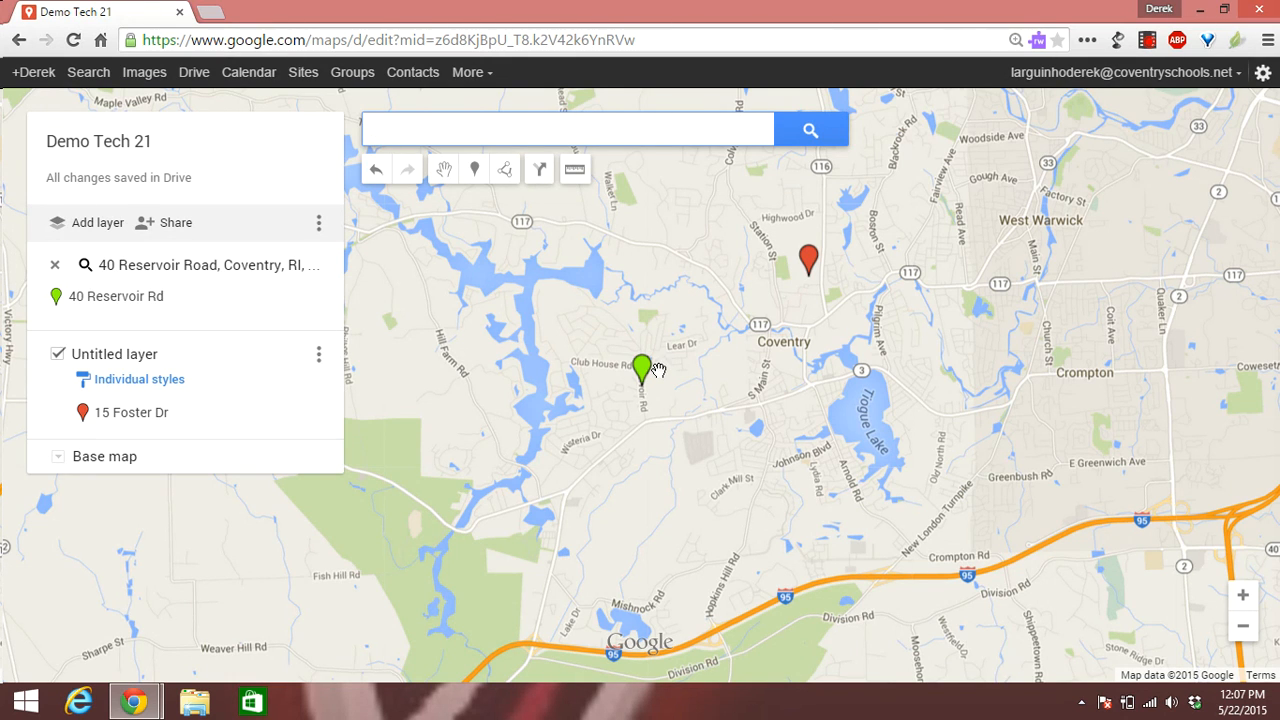
click(205, 304)
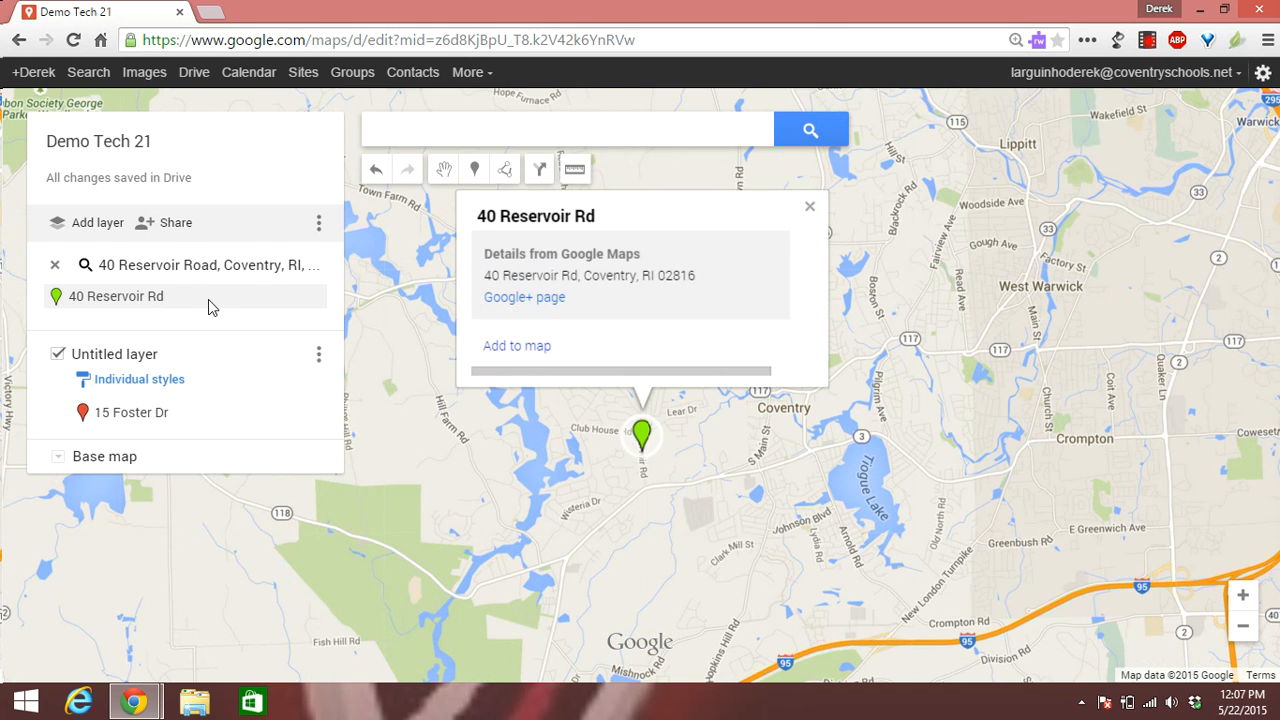
click(514, 347)
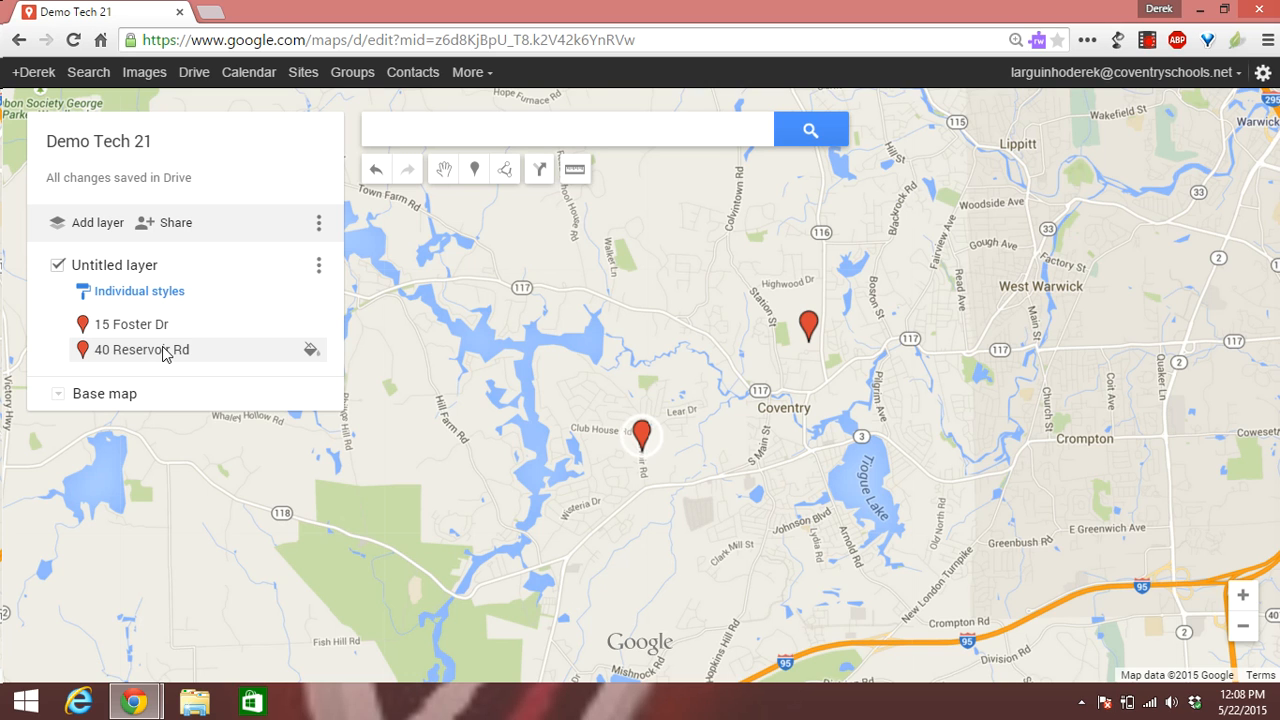
Step: Rename the untitled layer as "Secondary Schools in Coventry"
click(319, 272)
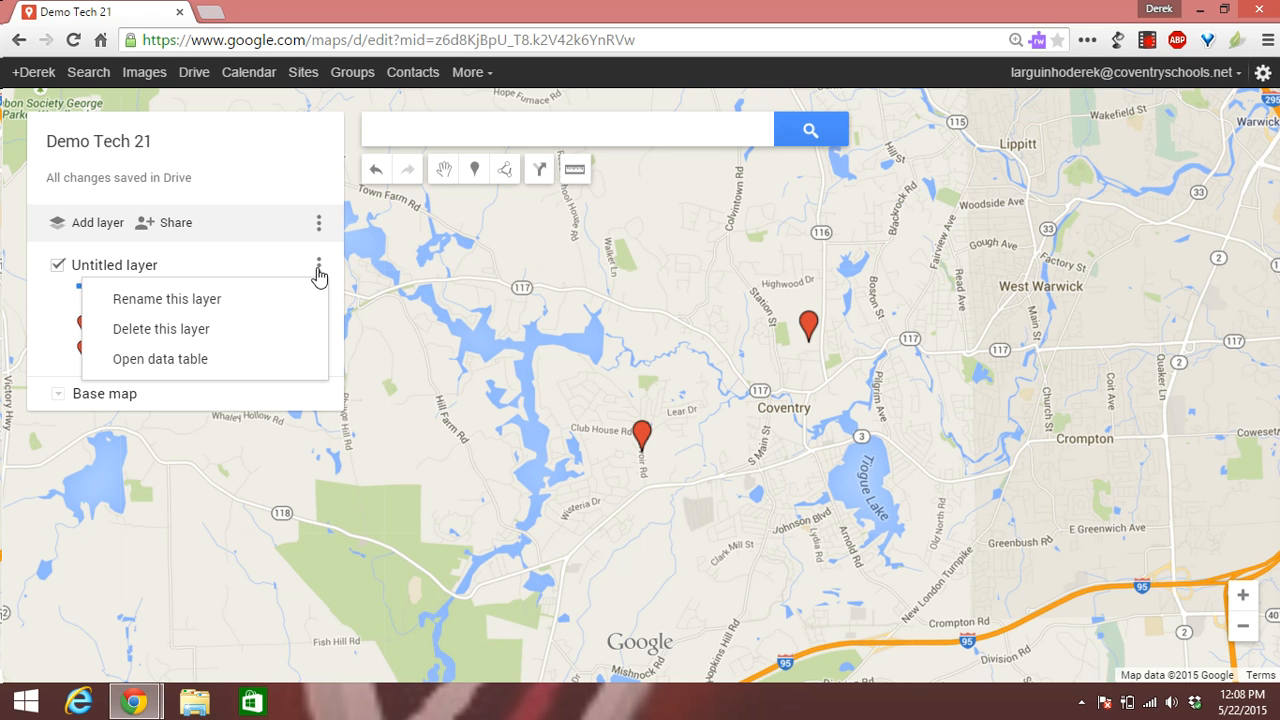
click(266, 298)
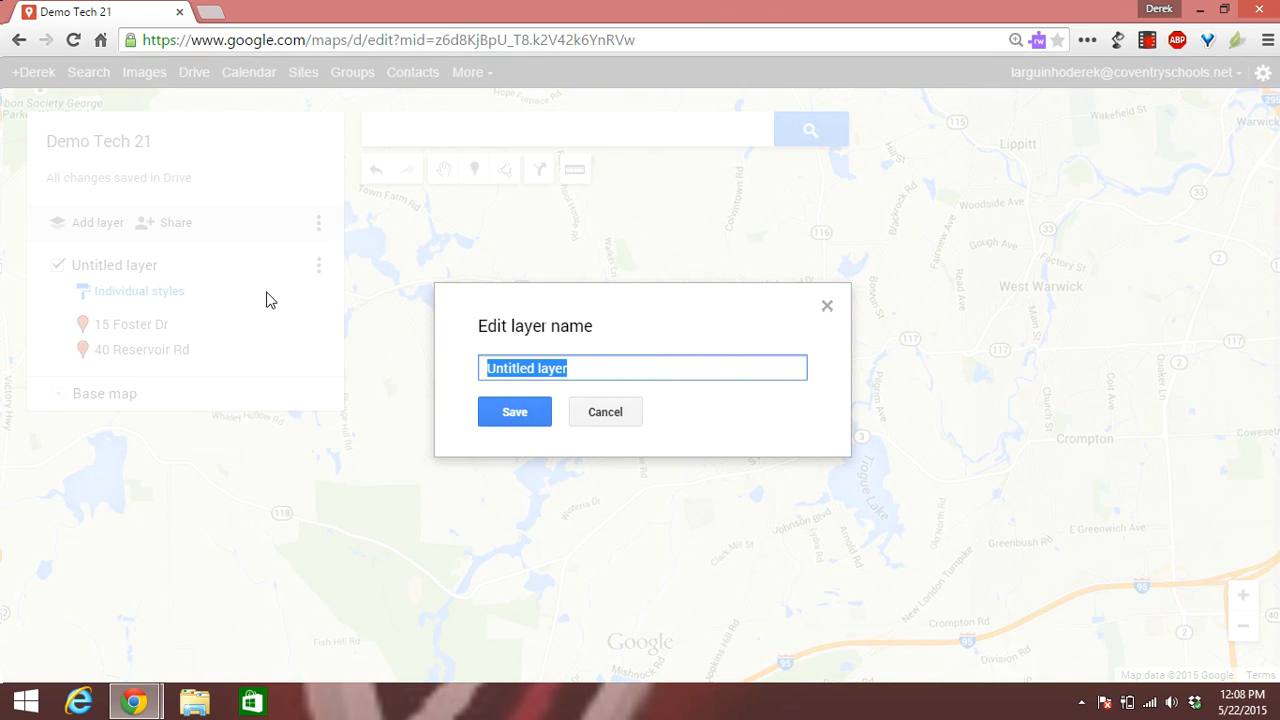
text(Seconda)
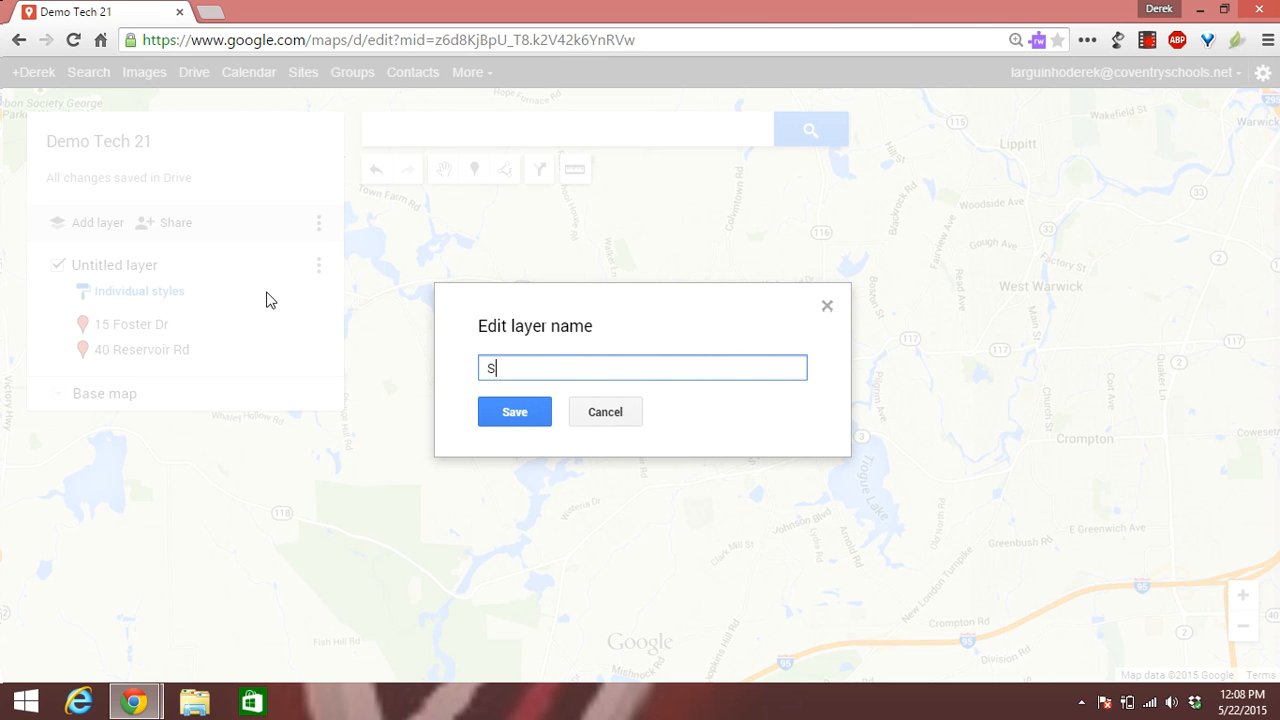
text(Schools in Coventry)
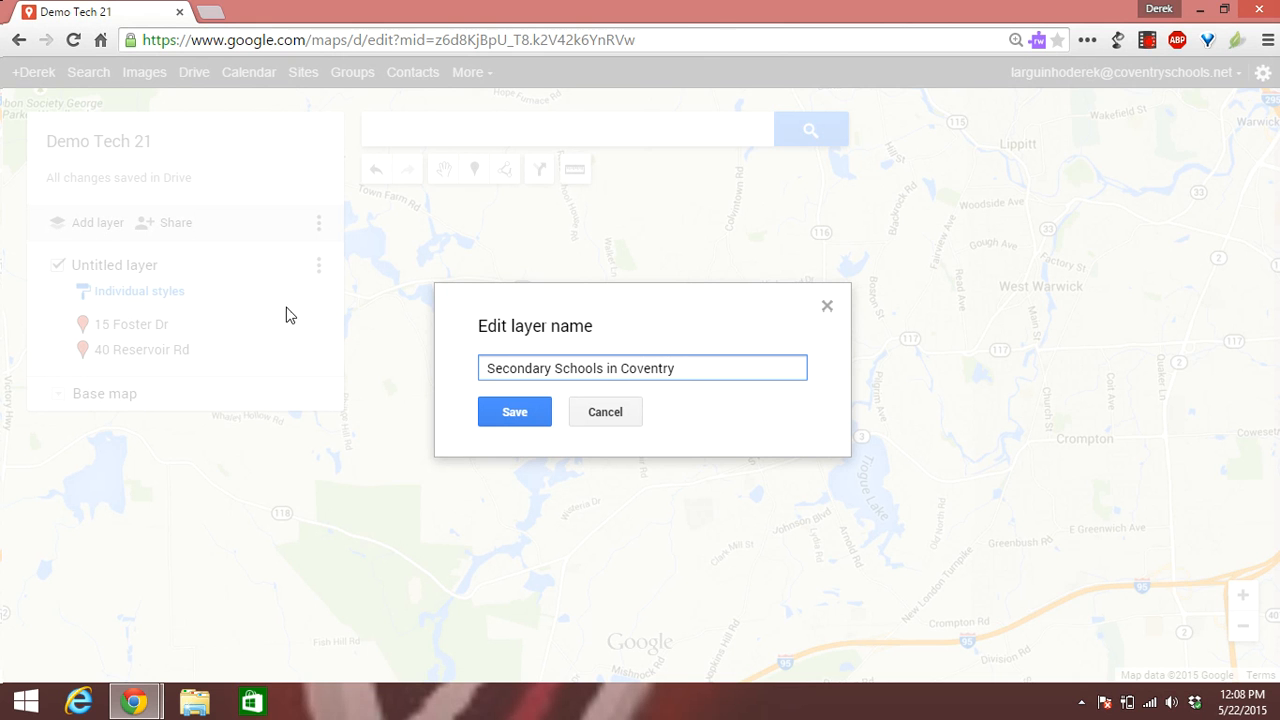
click(490, 410)
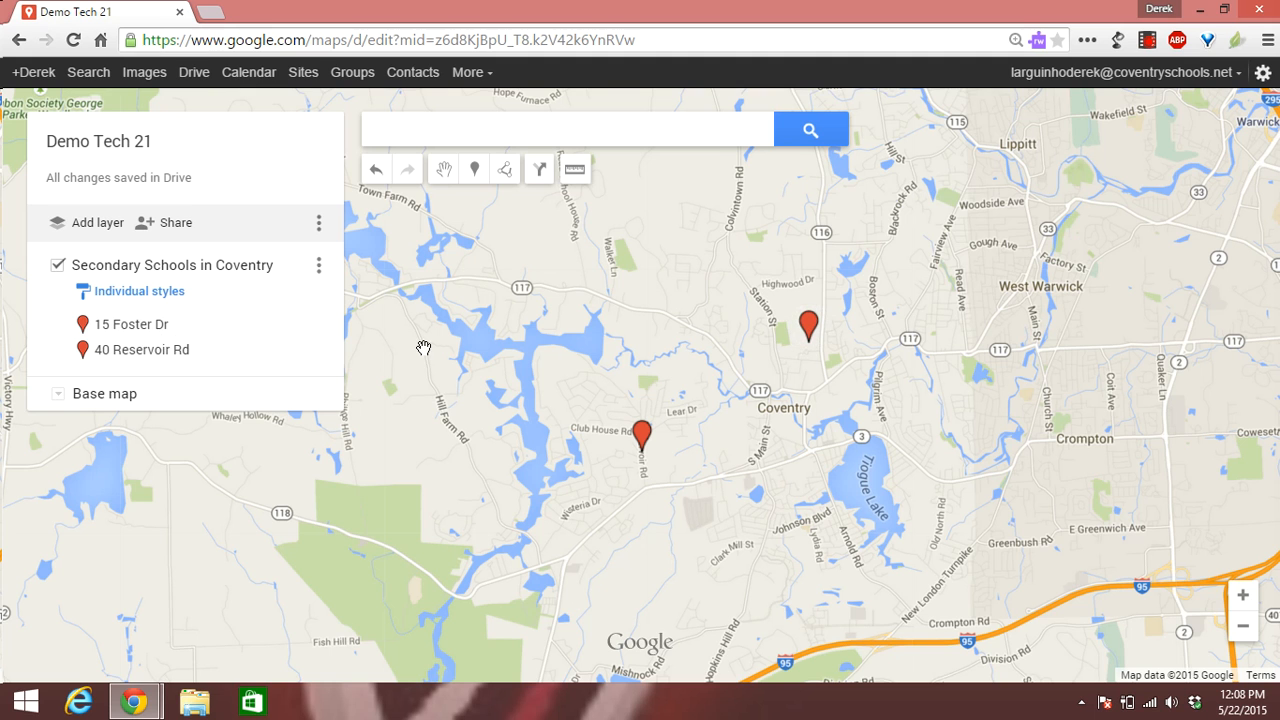
Step: Rename the first school's marker, northeast of the other one, as "ASFMS" and close its details
click(806, 334)
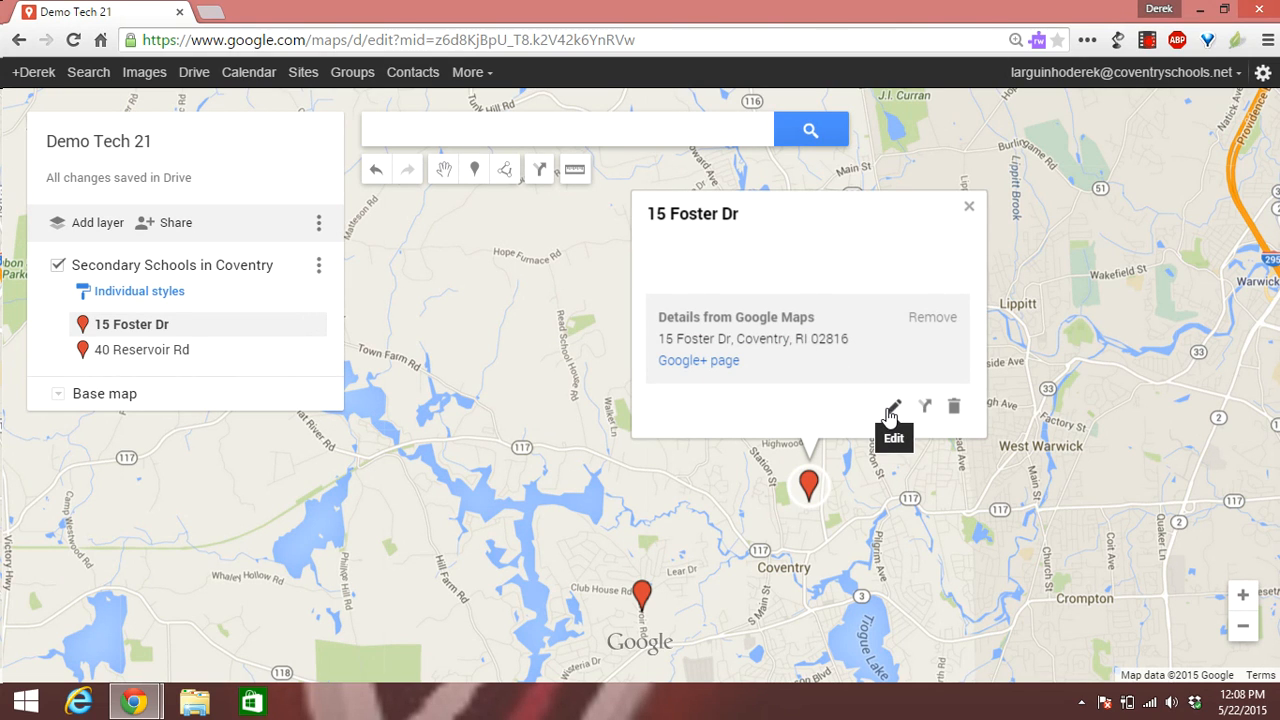
click(890, 410)
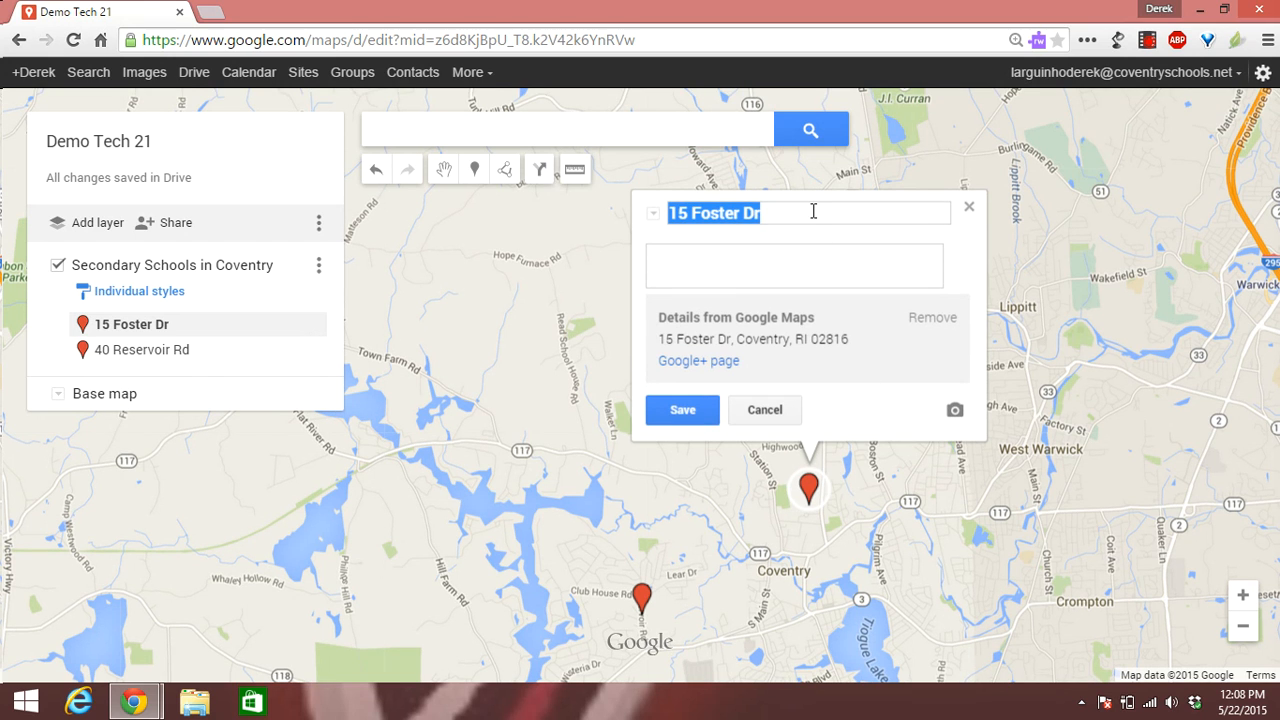
key(BackSpace)
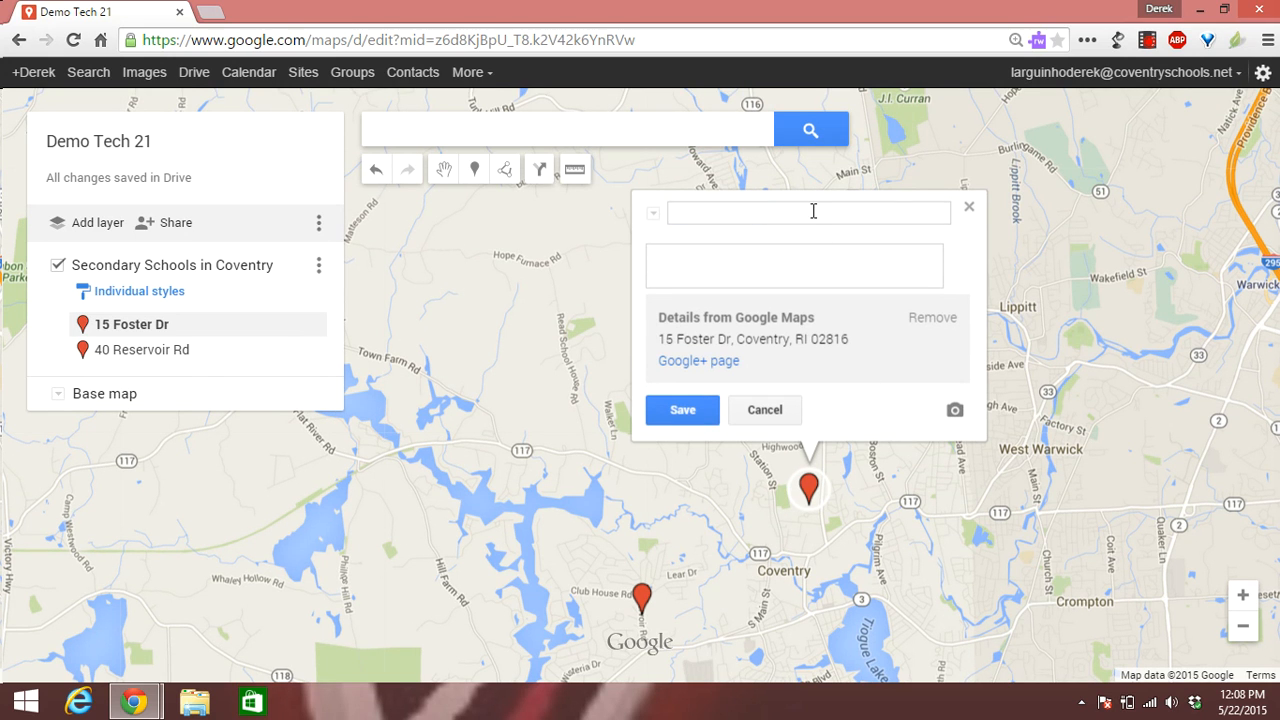
text(ASFMS)
click(680, 421)
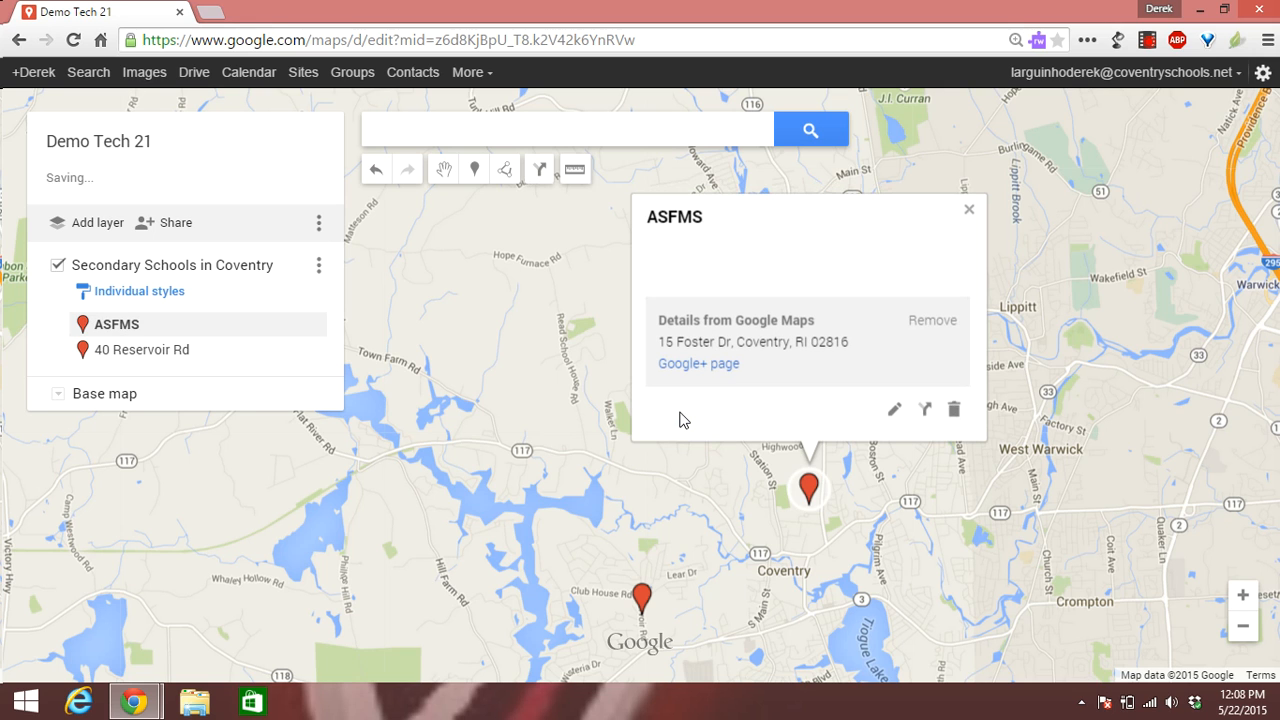
click(1057, 248)
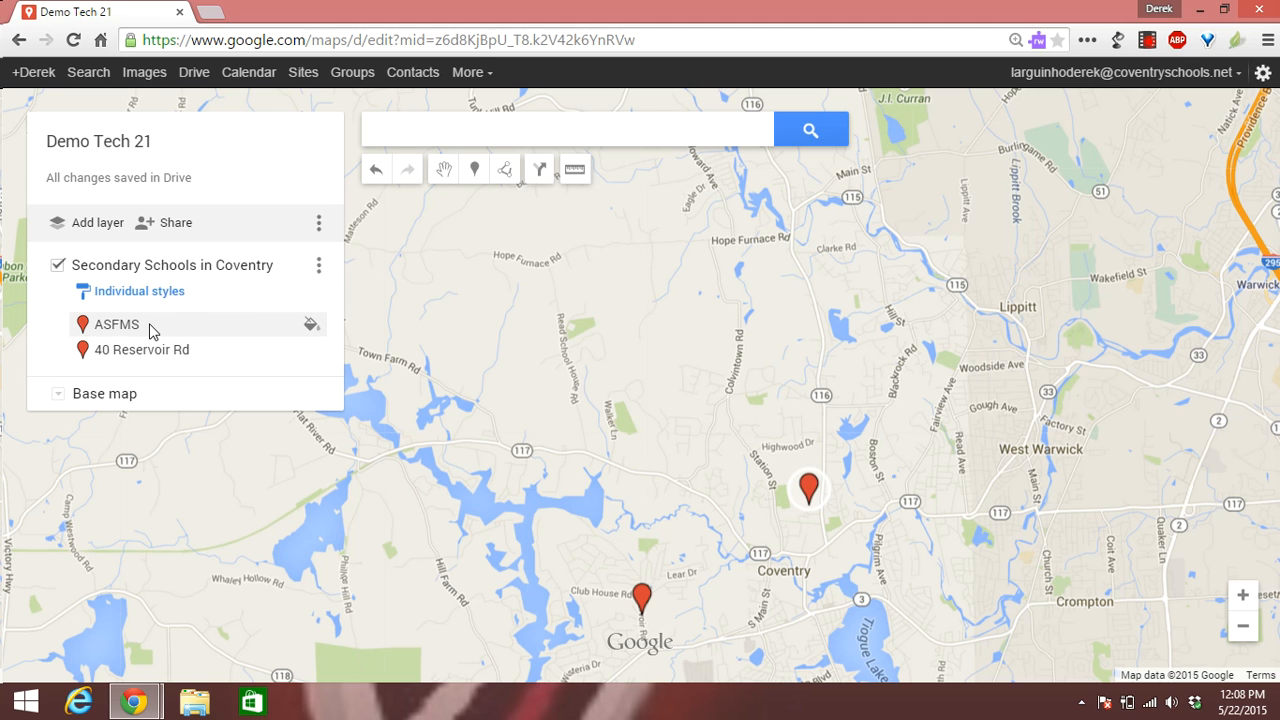
Step: Rename the second school's marker, southwest of ASFMS, as "CHS" and close its details
click(638, 612)
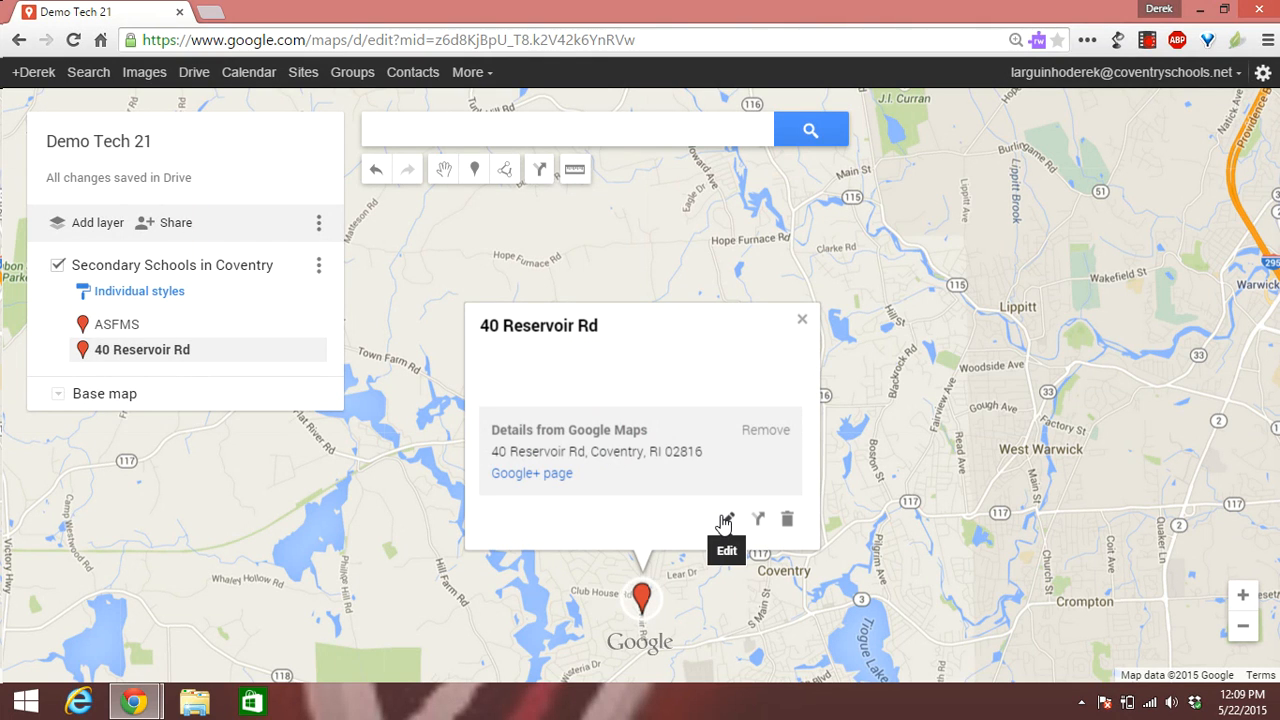
click(725, 521)
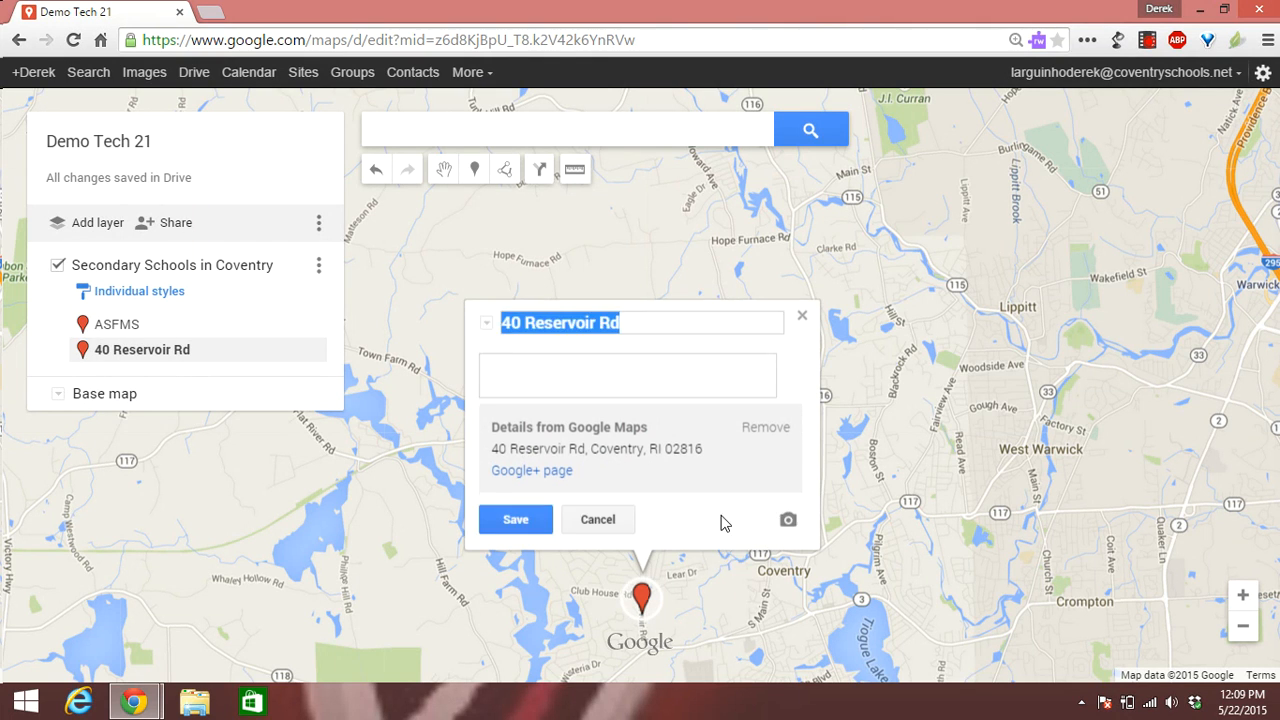
key(BackSpace)
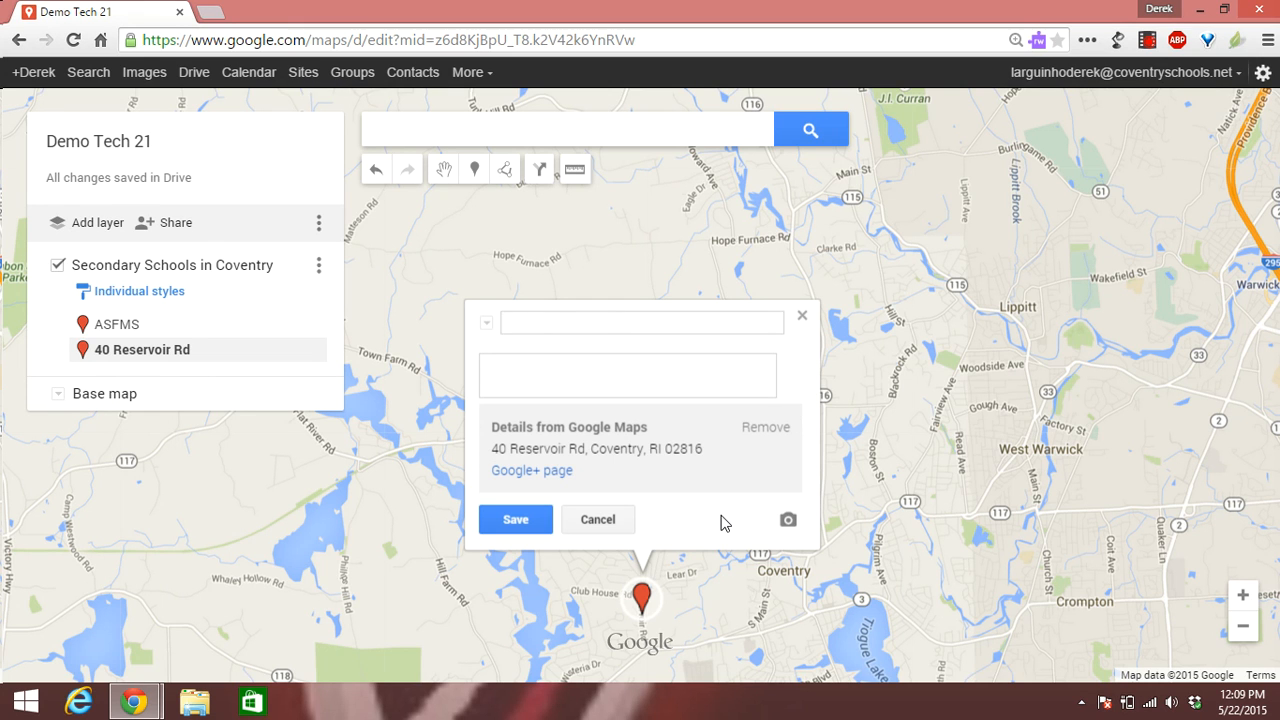
text(CHS)
click(513, 515)
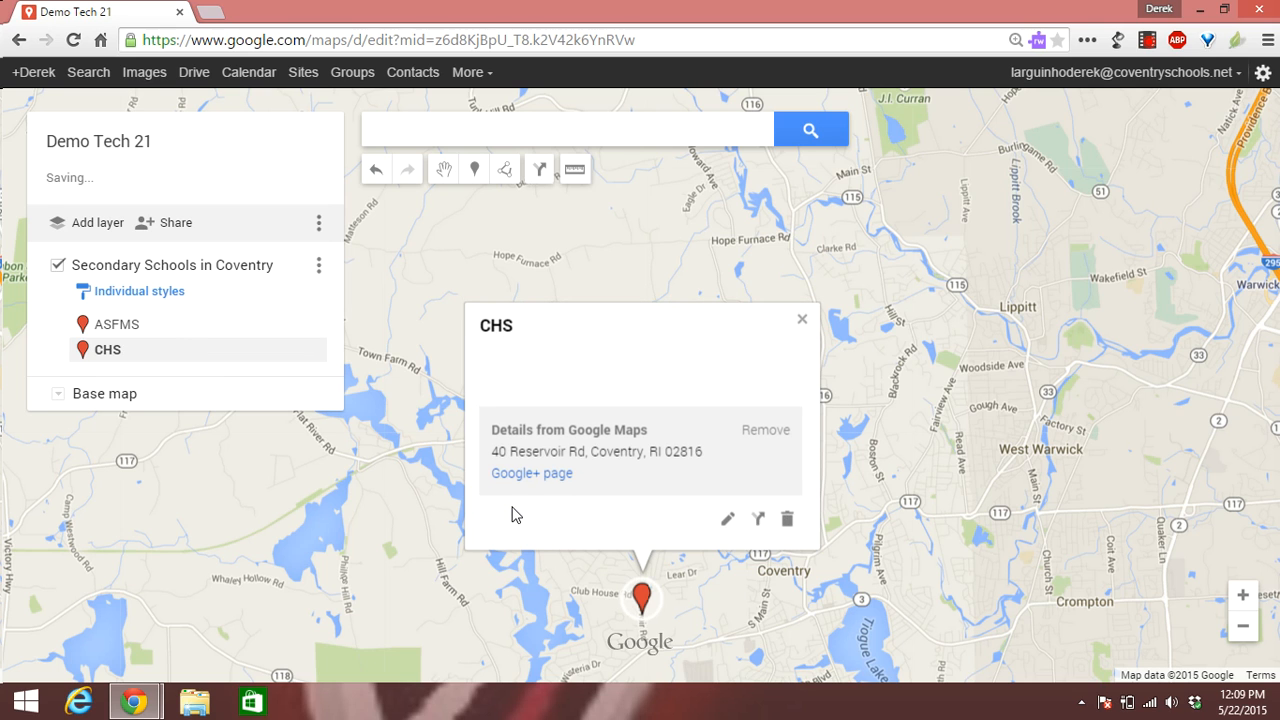
click(951, 433)
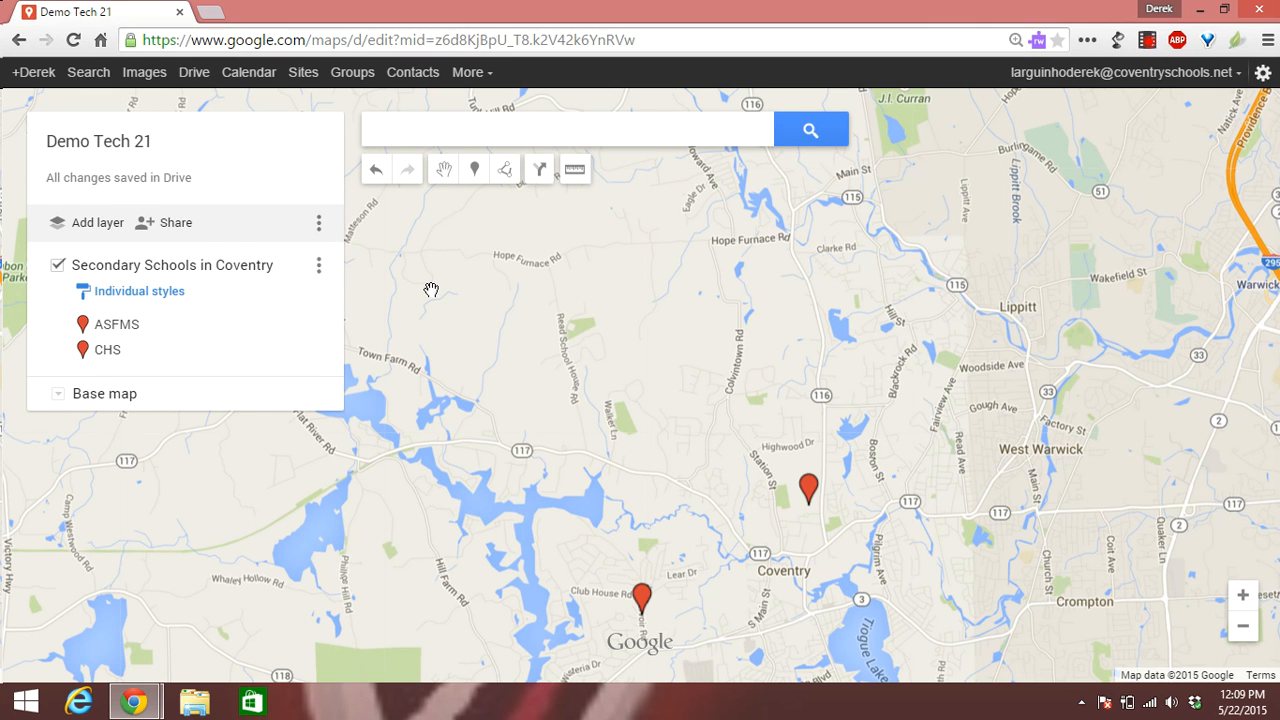
Step: Add a new layer to the map and name it "Elementary Schools in Coventry"
click(72, 224)
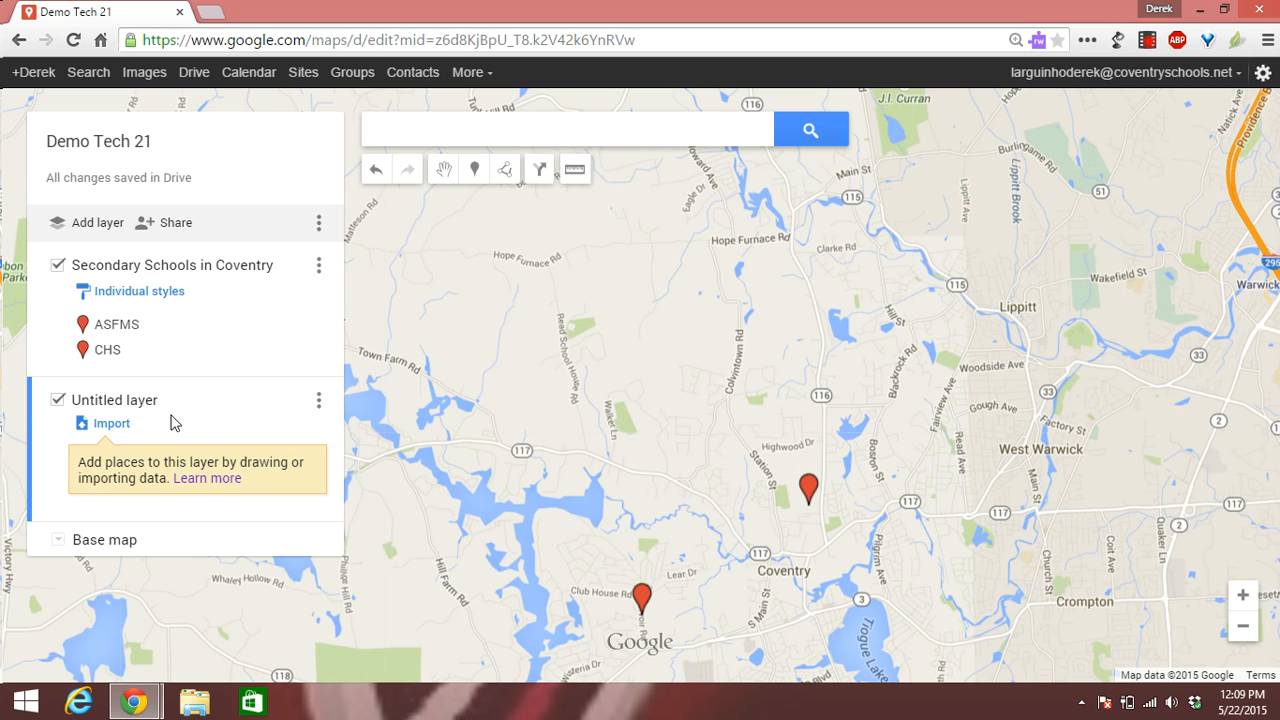
click(317, 404)
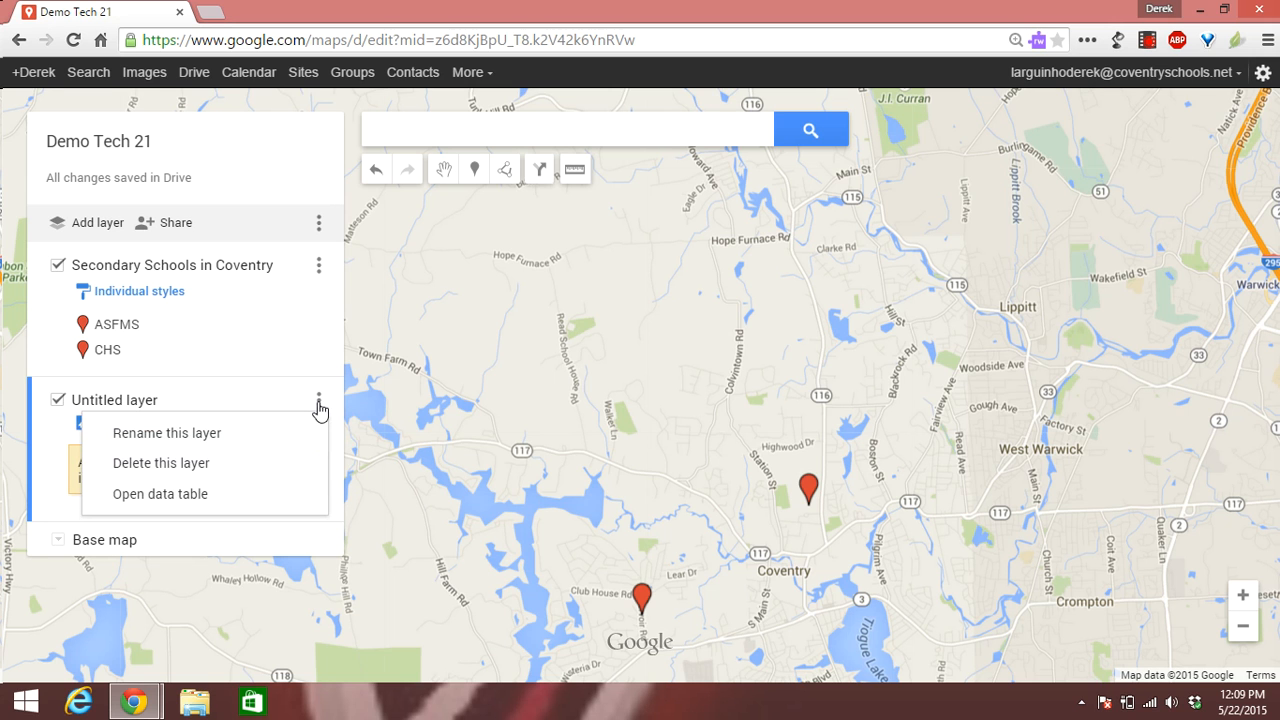
click(275, 438)
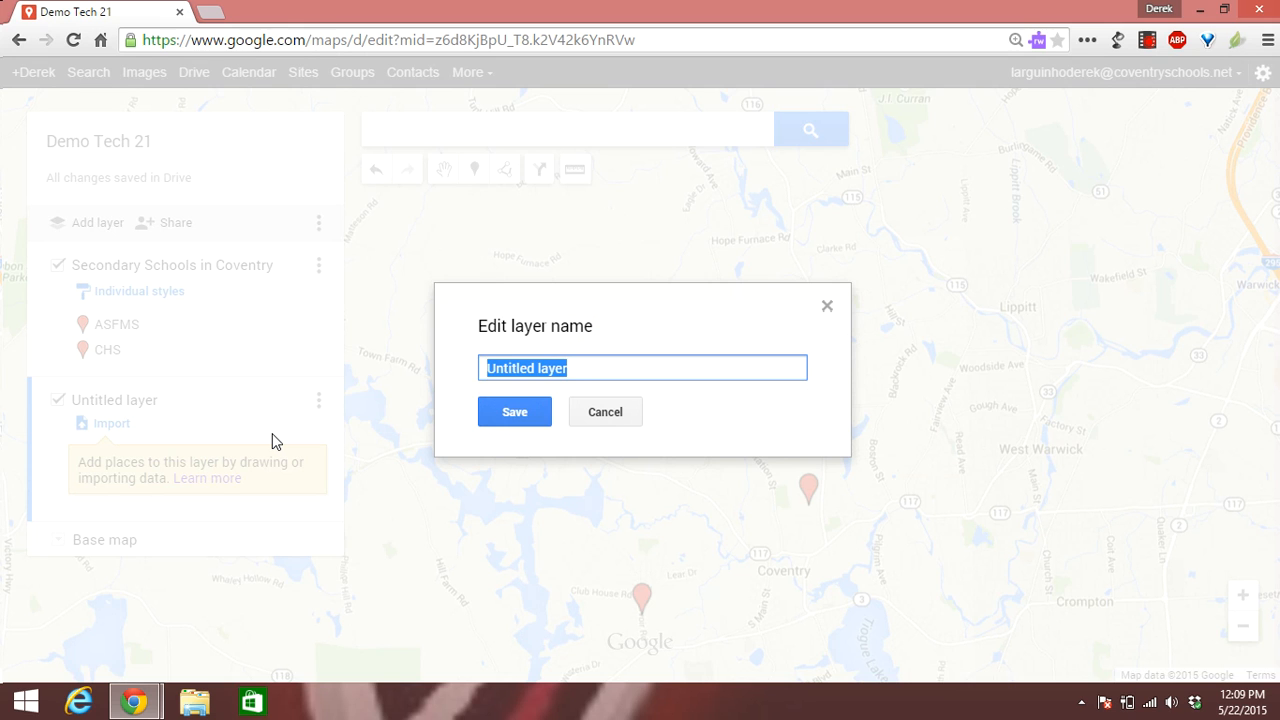
text(Element)
text(ary Schools)
text( in Coventry)
text( E)
key(BackSpace)
click(514, 411)
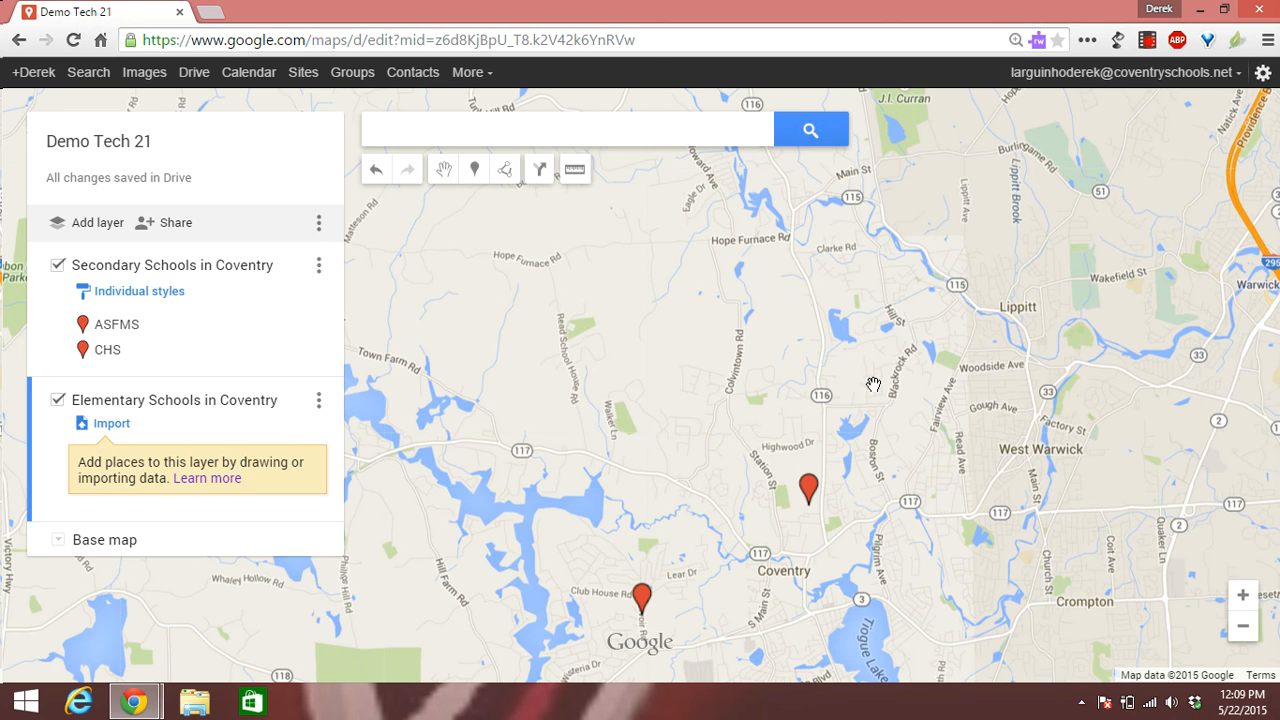
Step: Search for the elementary school's street address in Coventry, RI, and add that place to the "Elementary Schools in Coventry" layer
click(545, 130)
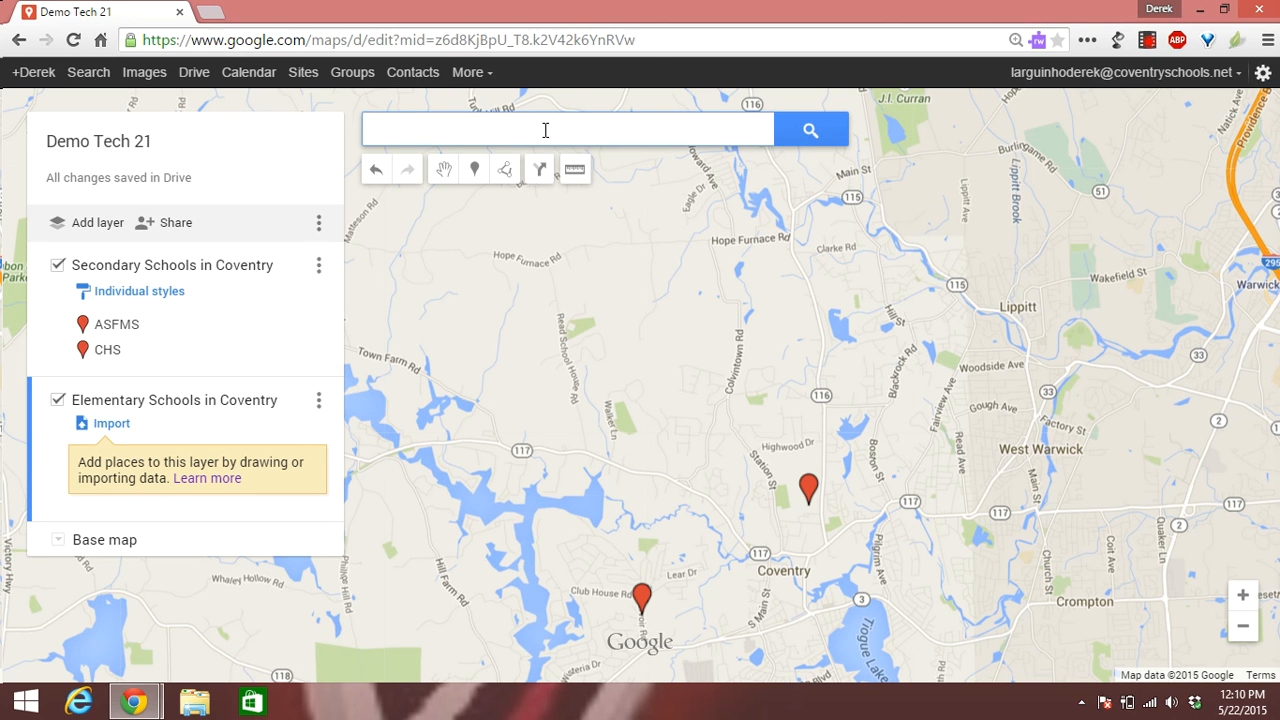
text(12 )
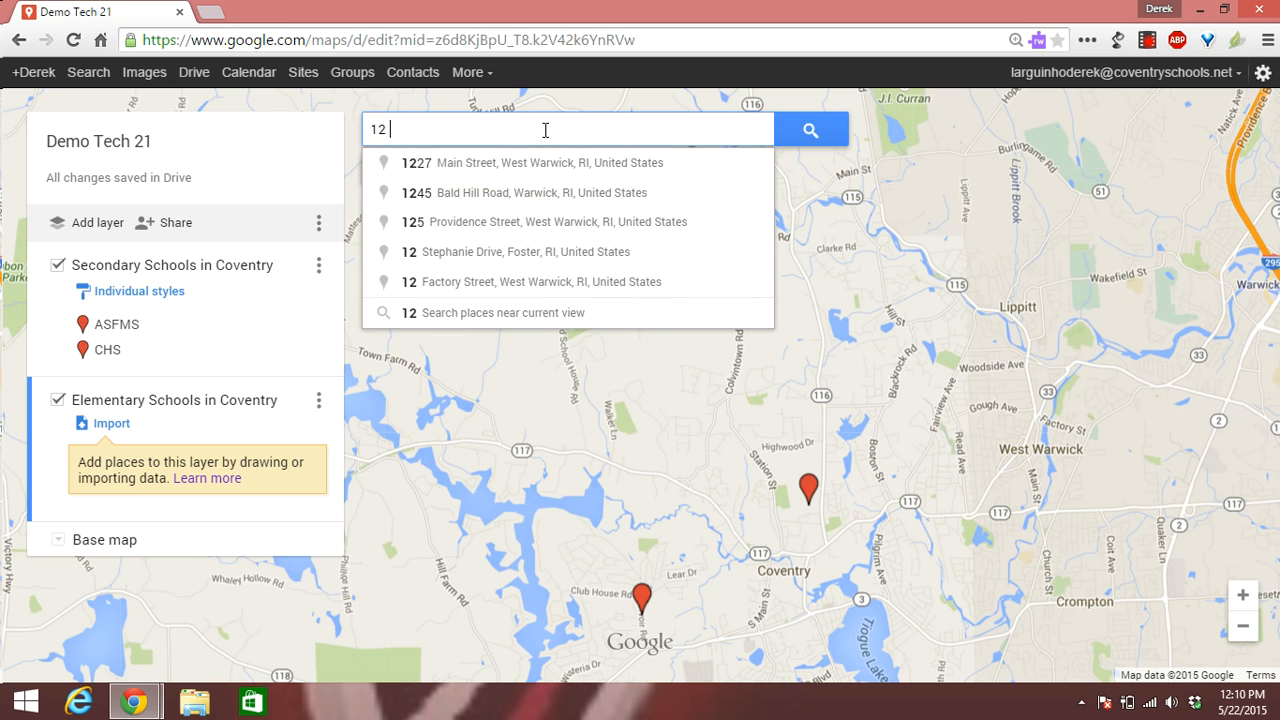
text(la casa)
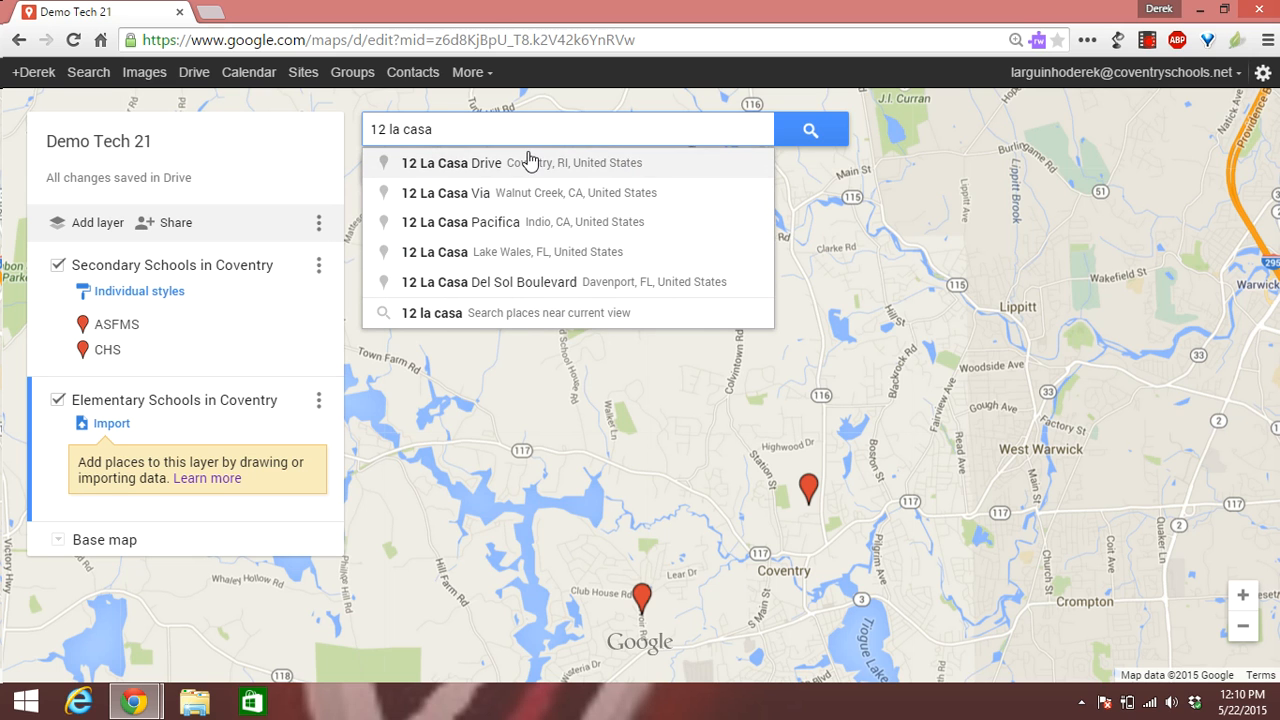
click(529, 163)
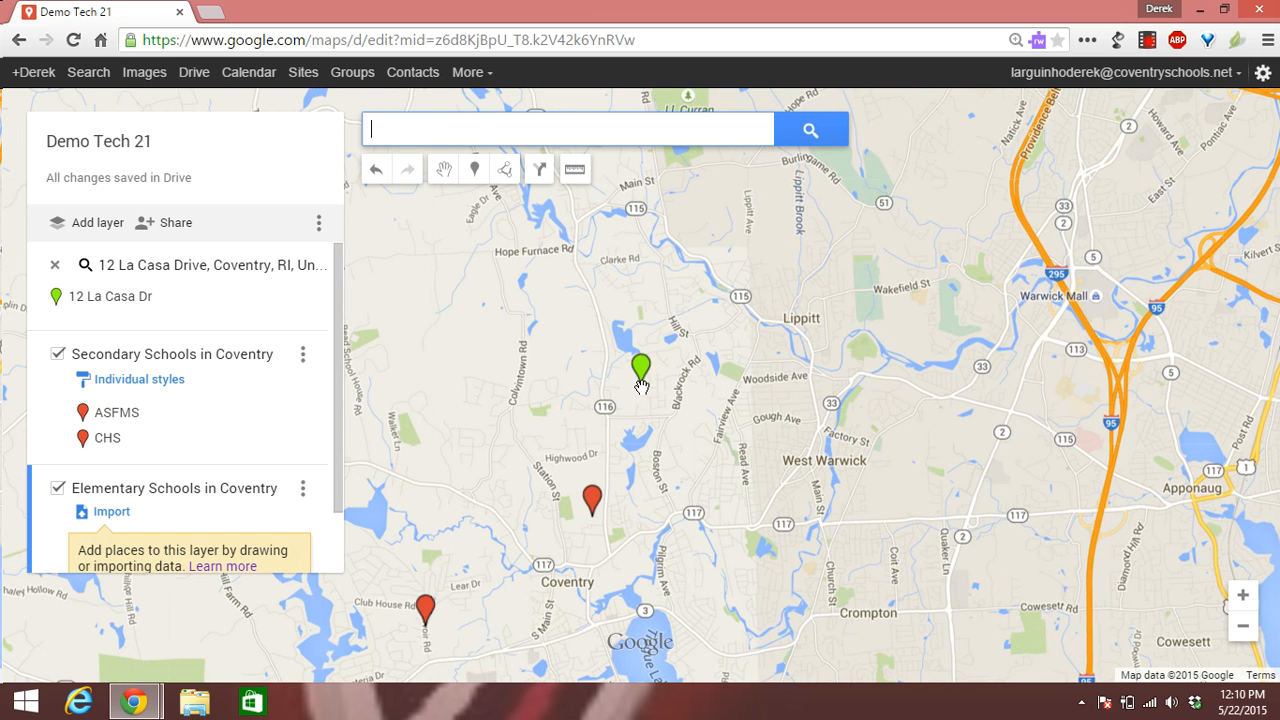
click(133, 300)
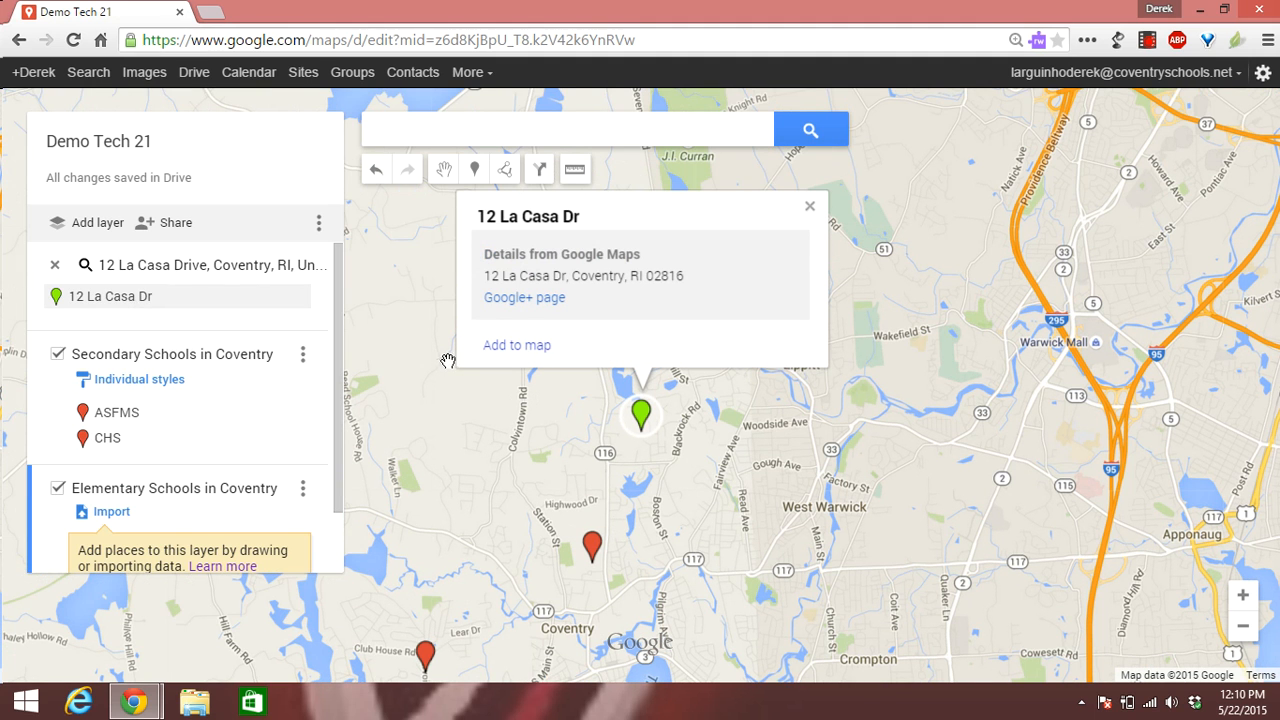
click(500, 345)
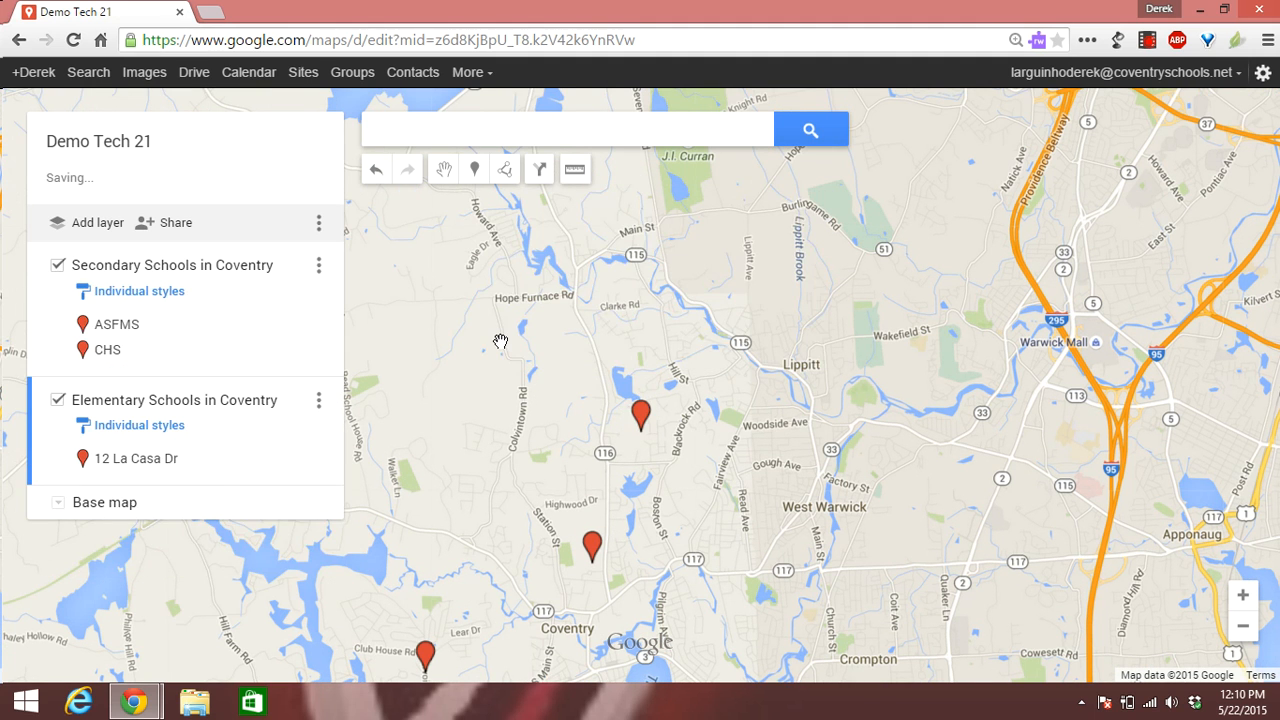
Step: Rename the elementary school's marker as "Blackrock" and close its details
click(640, 420)
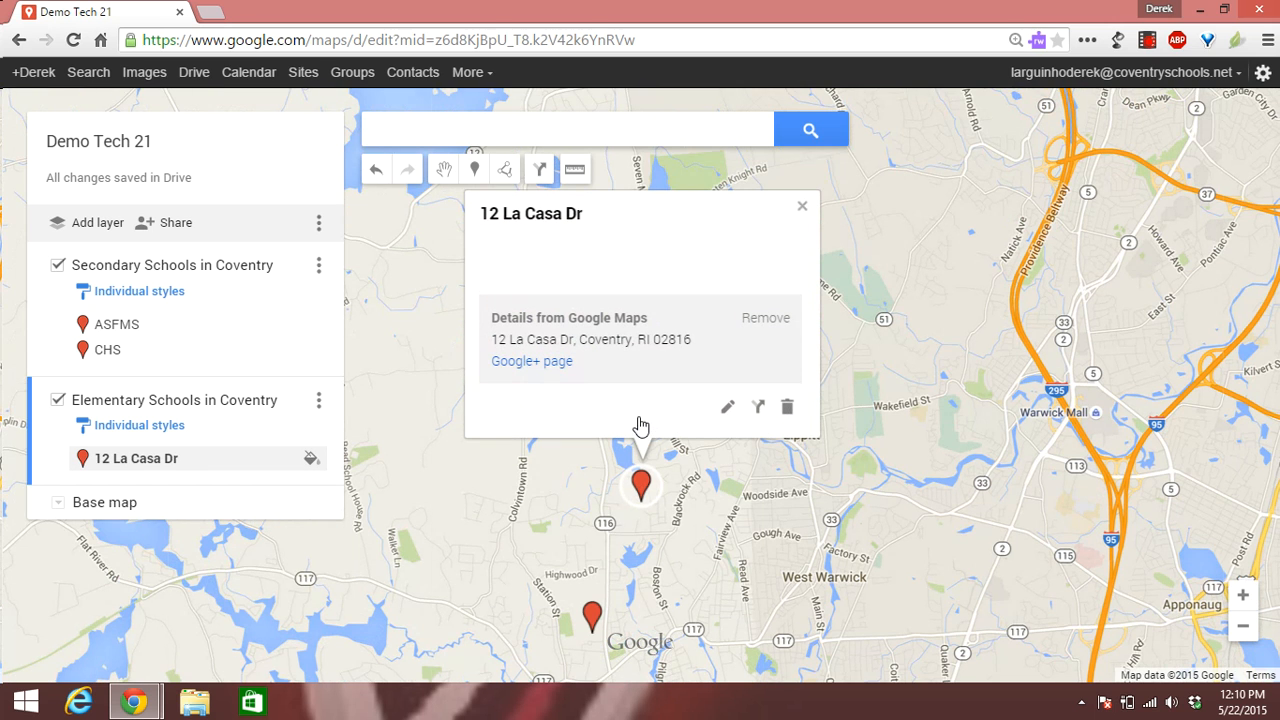
click(724, 409)
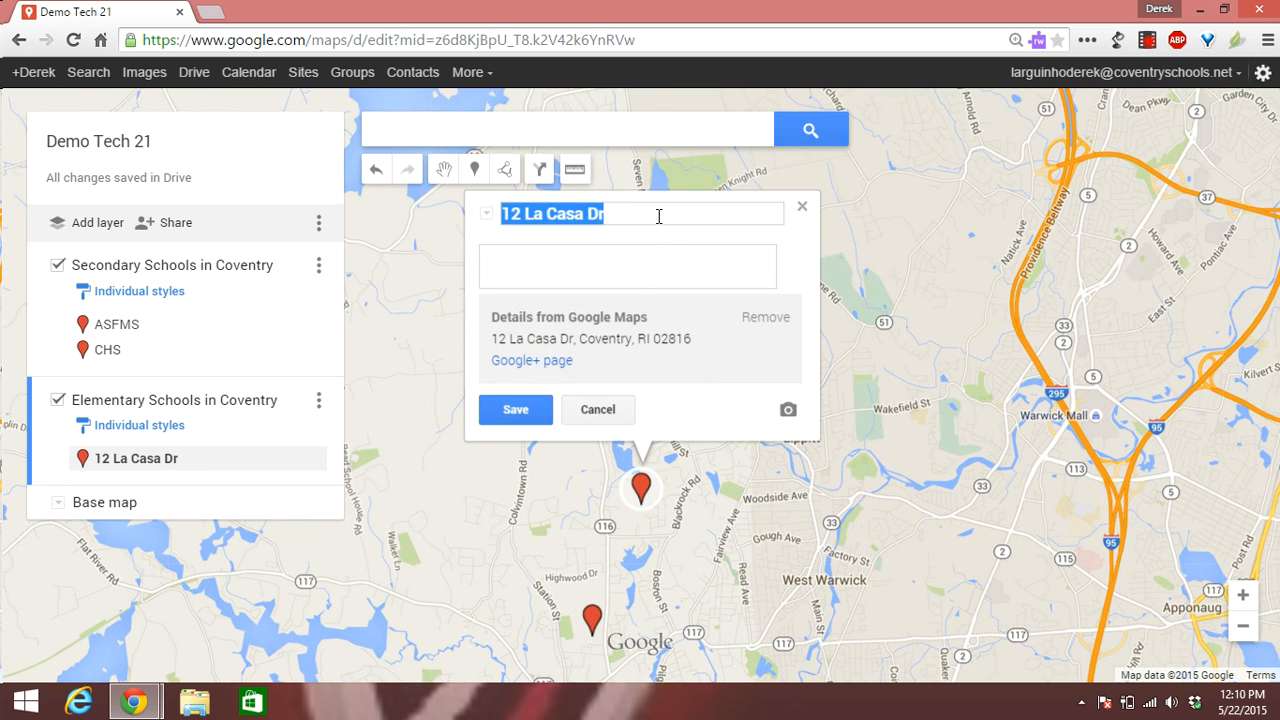
text(Blackrock)
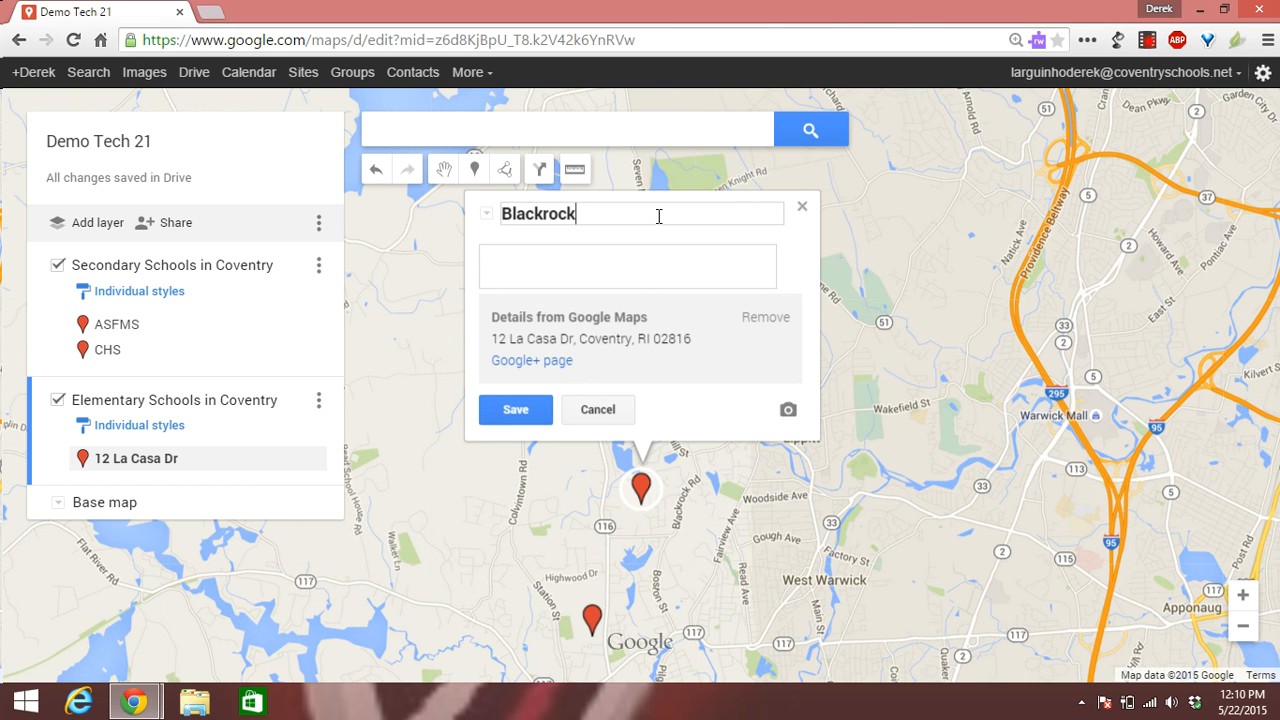
click(516, 410)
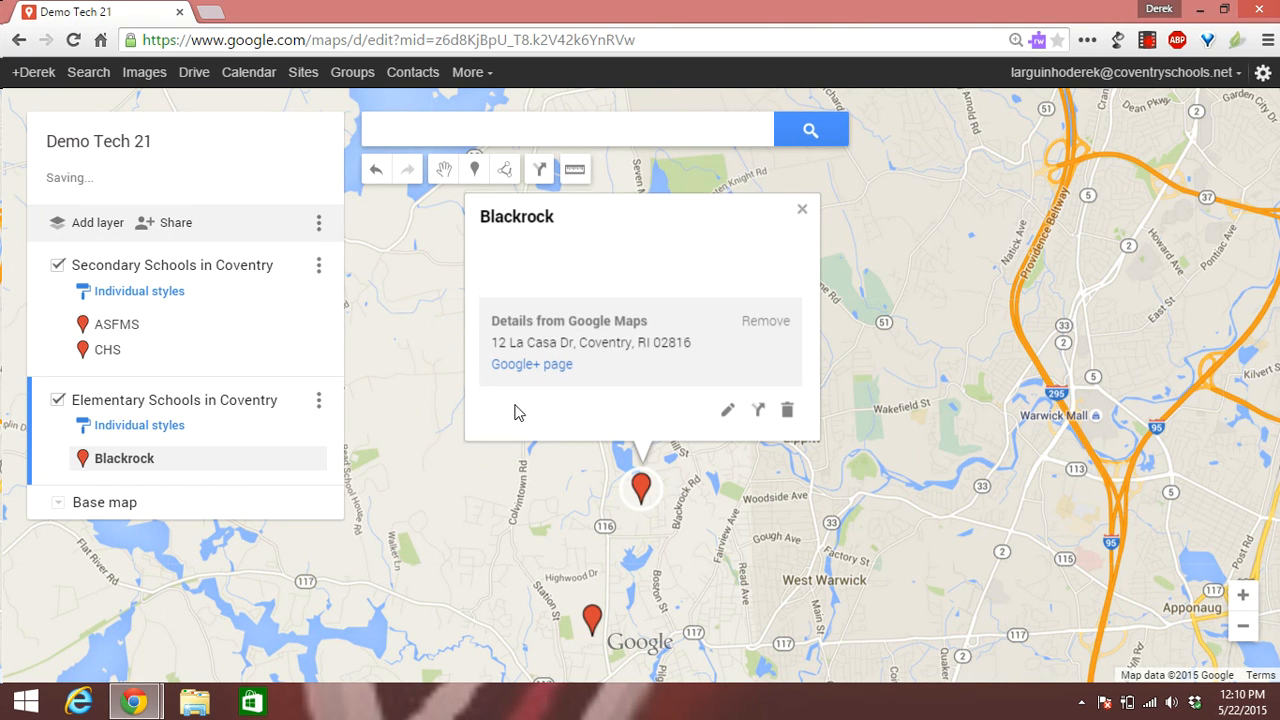
click(981, 315)
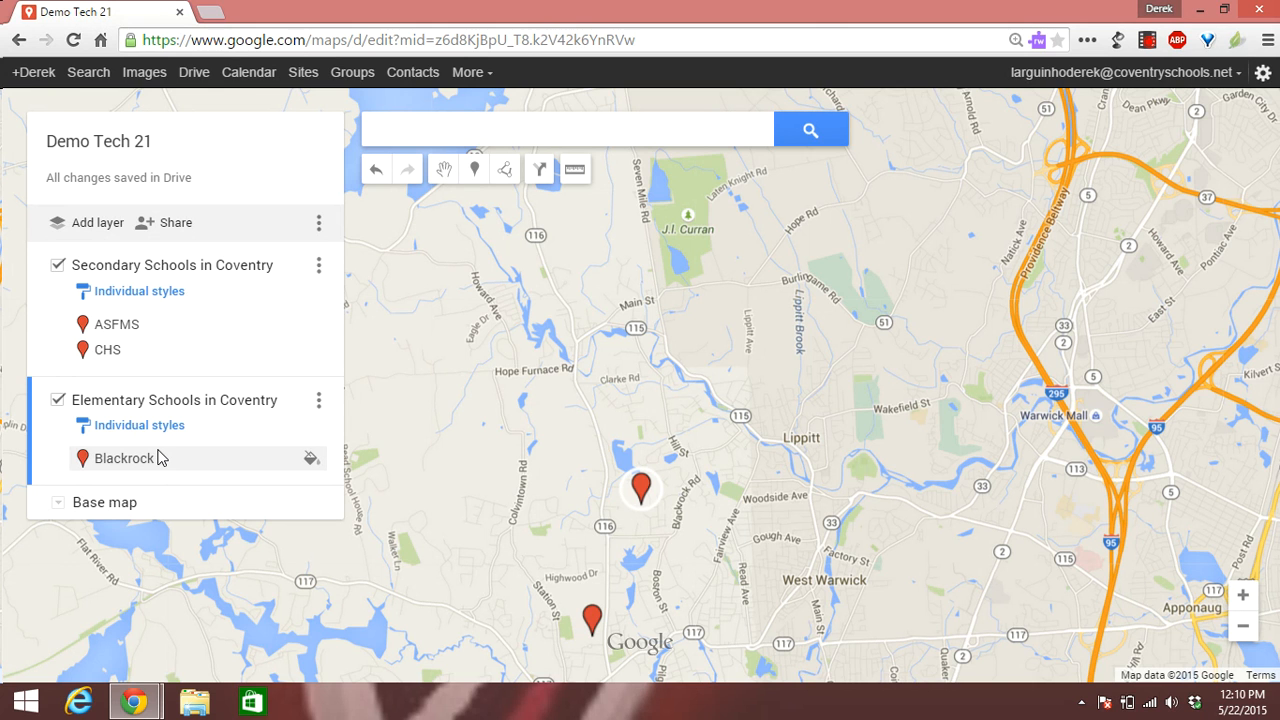
Step: Move the CHS marker into the "Elementary Schools in Coventry" layer and back to "Secondary Schools in Coventry", and close its details
click(135, 349)
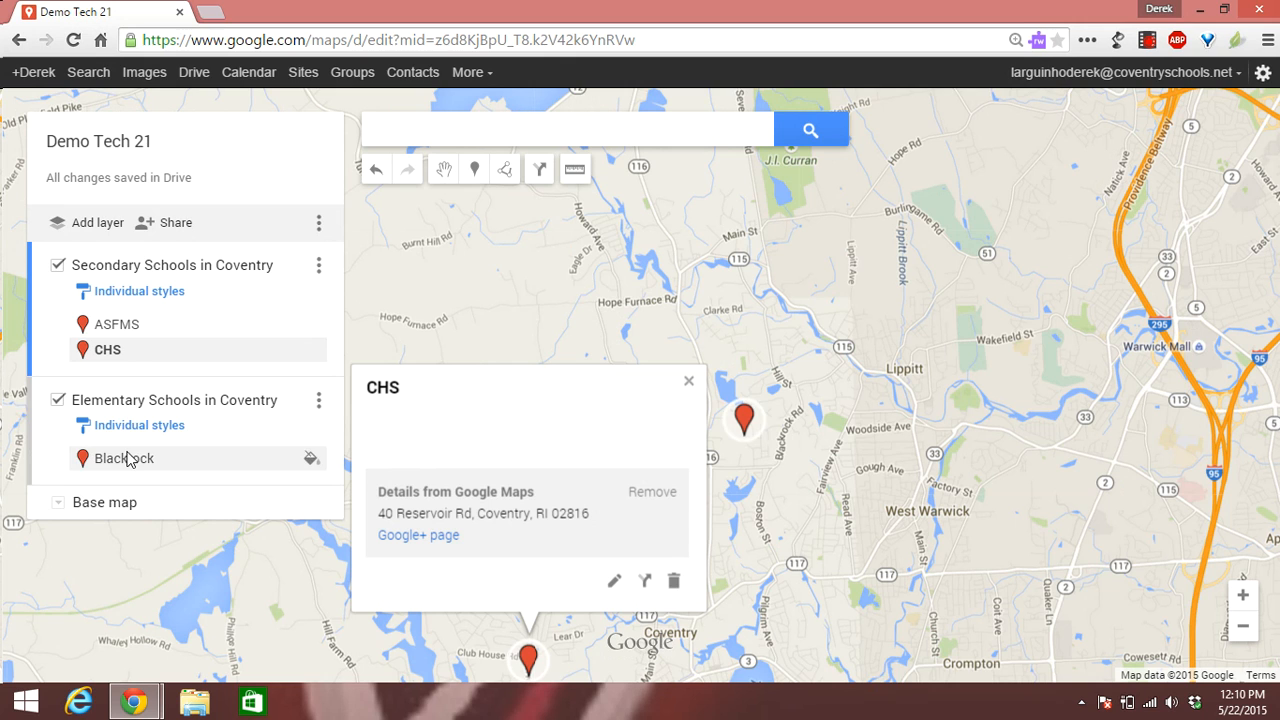
drag(166, 343, 141, 455)
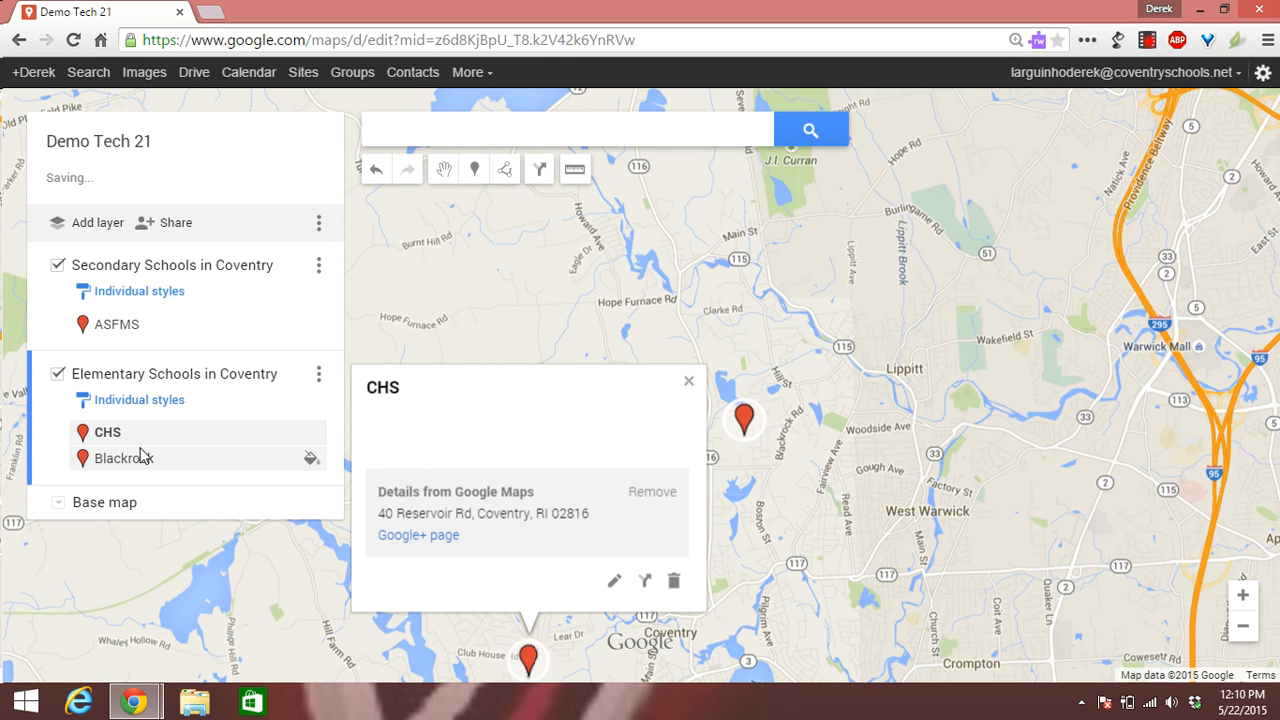
drag(148, 444, 157, 294)
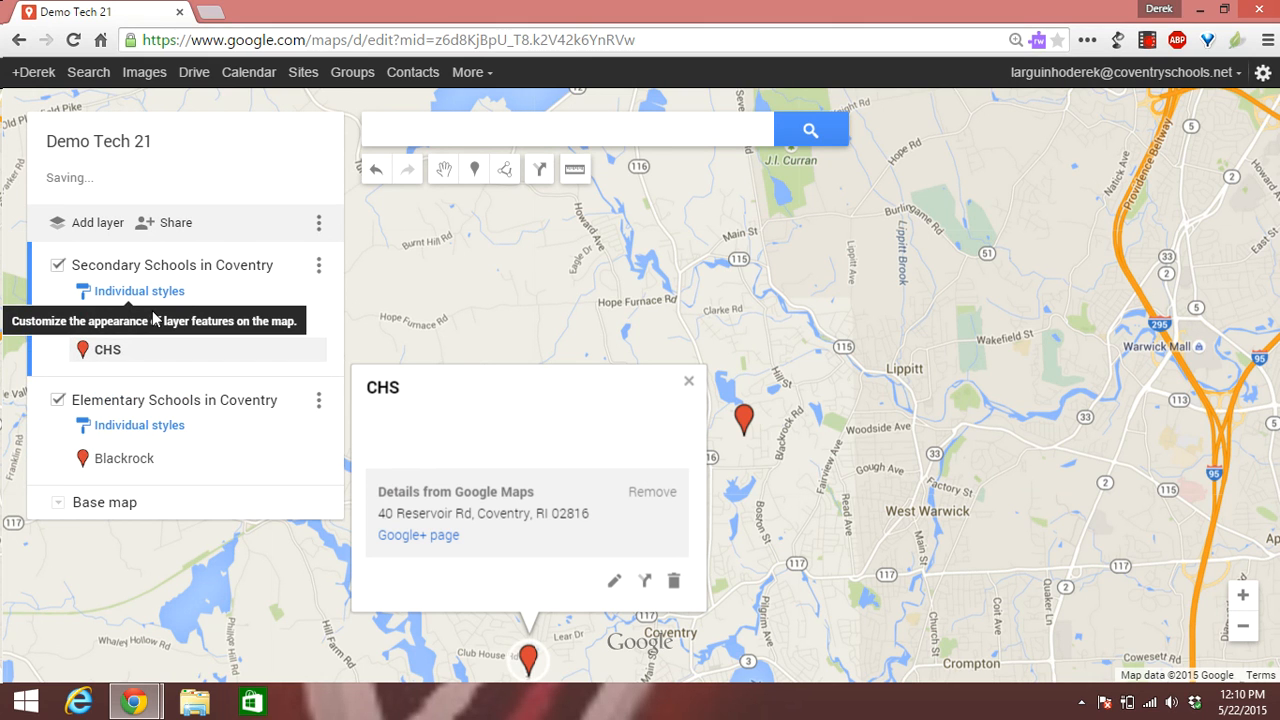
click(465, 283)
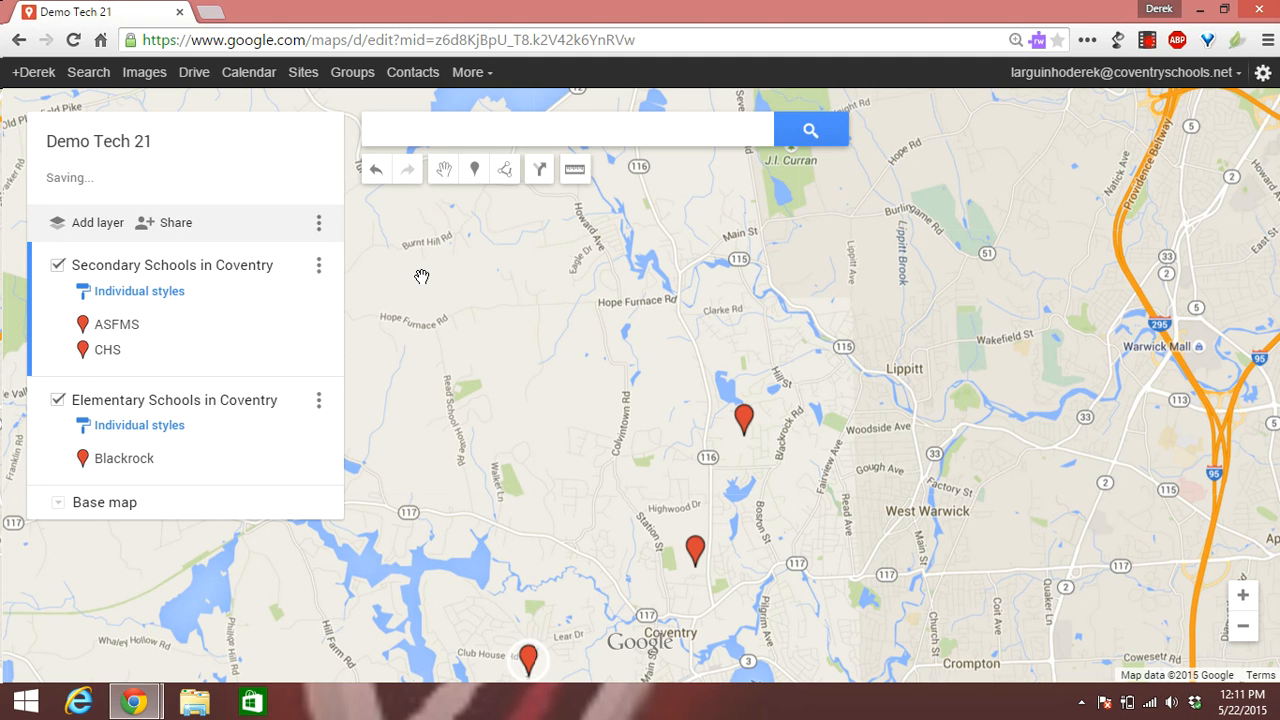
Step: Review the map's sharing settings and link-sharing options, keeping access limited to specific people
click(162, 225)
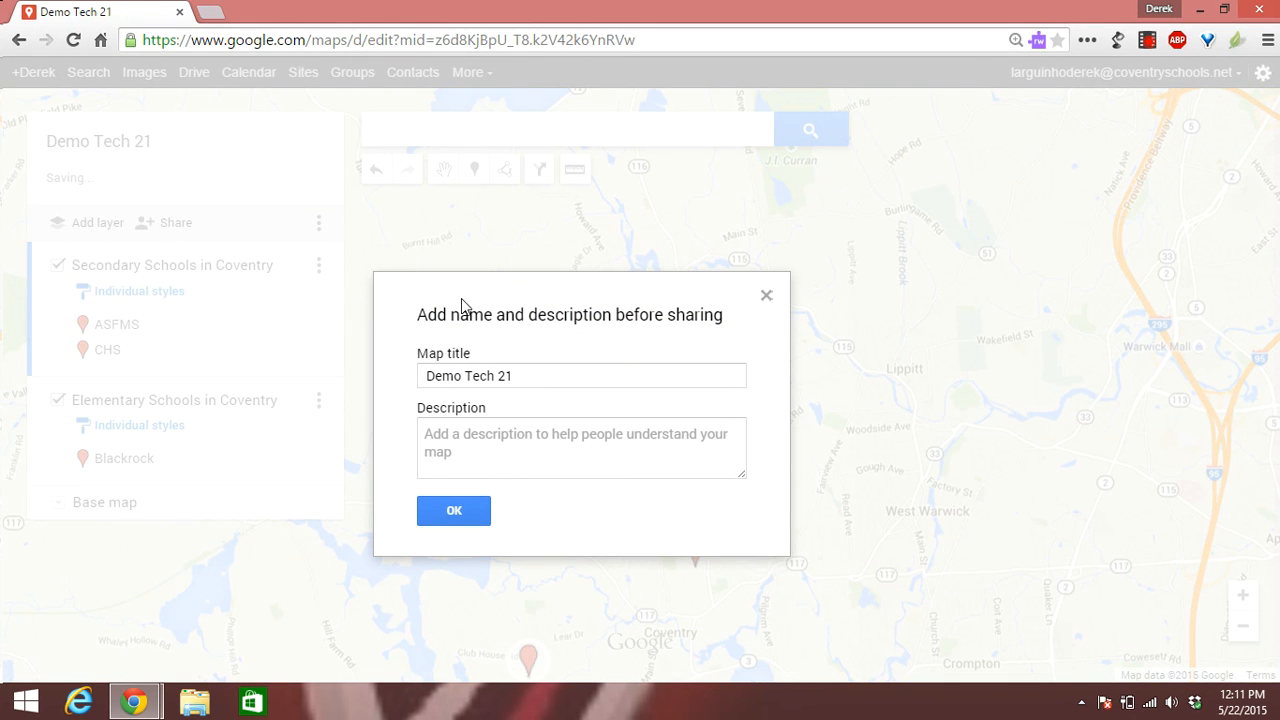
click(453, 513)
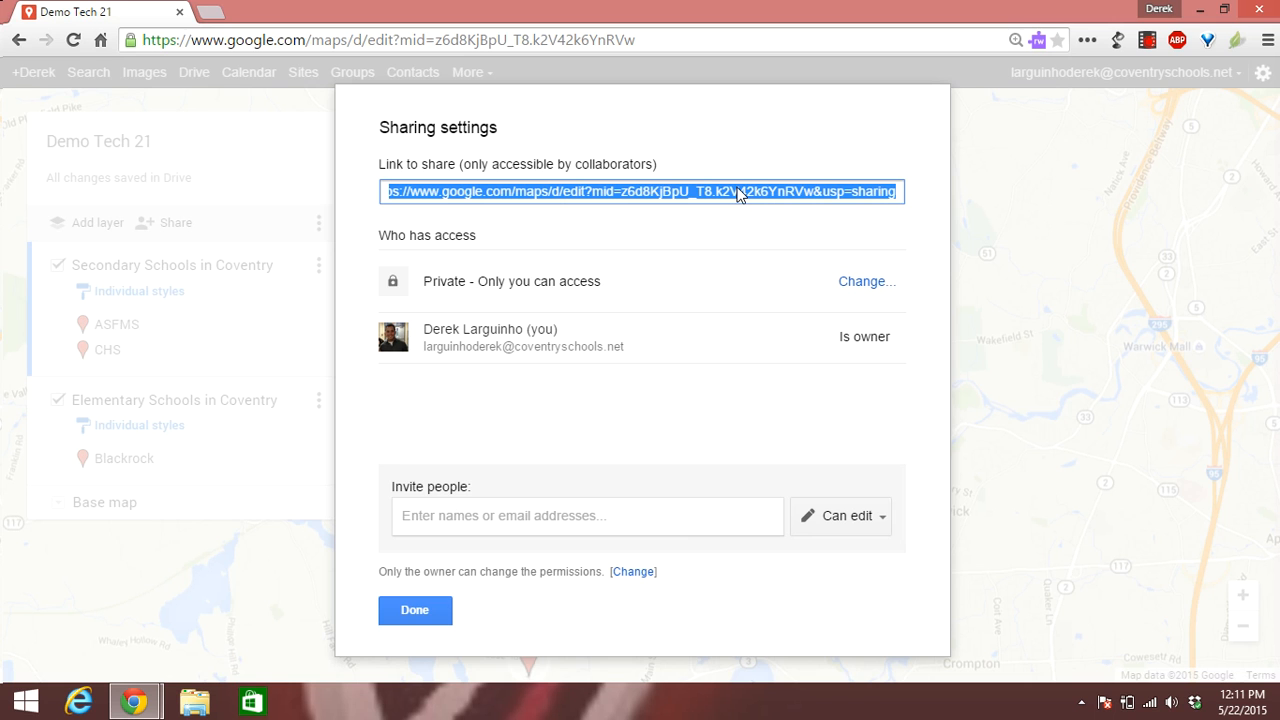
click(852, 283)
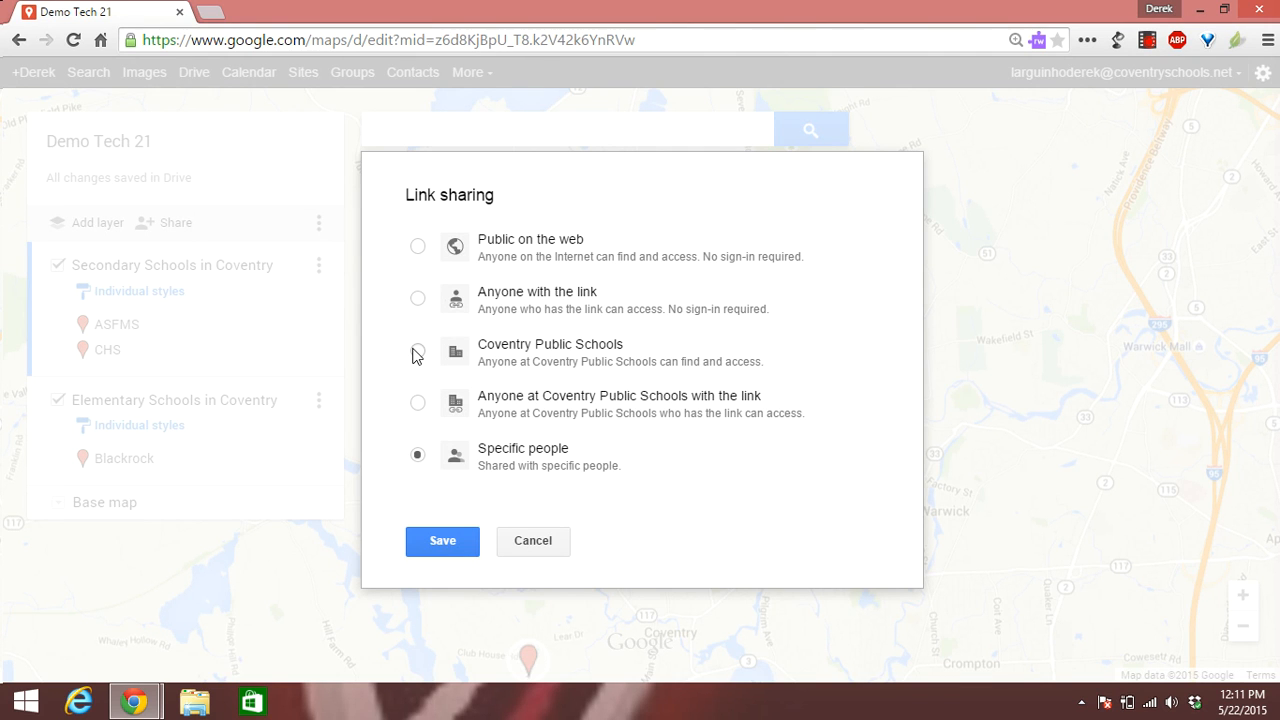
click(425, 545)
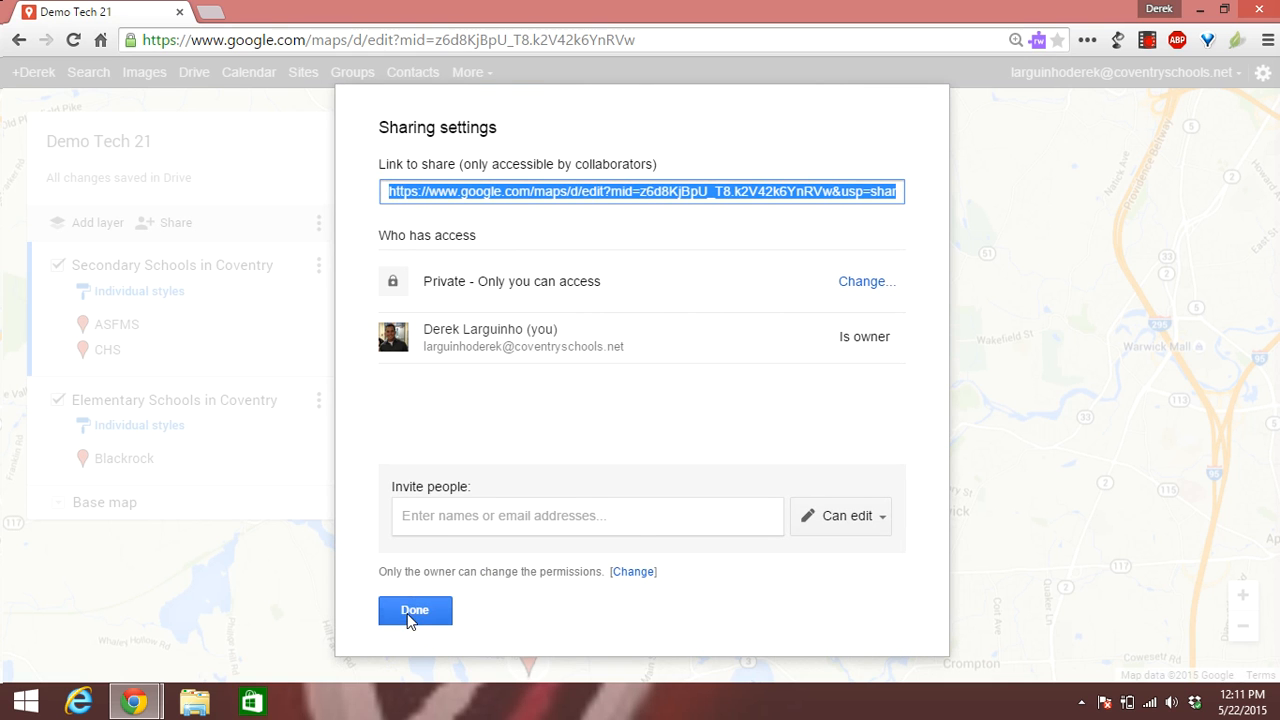
click(414, 612)
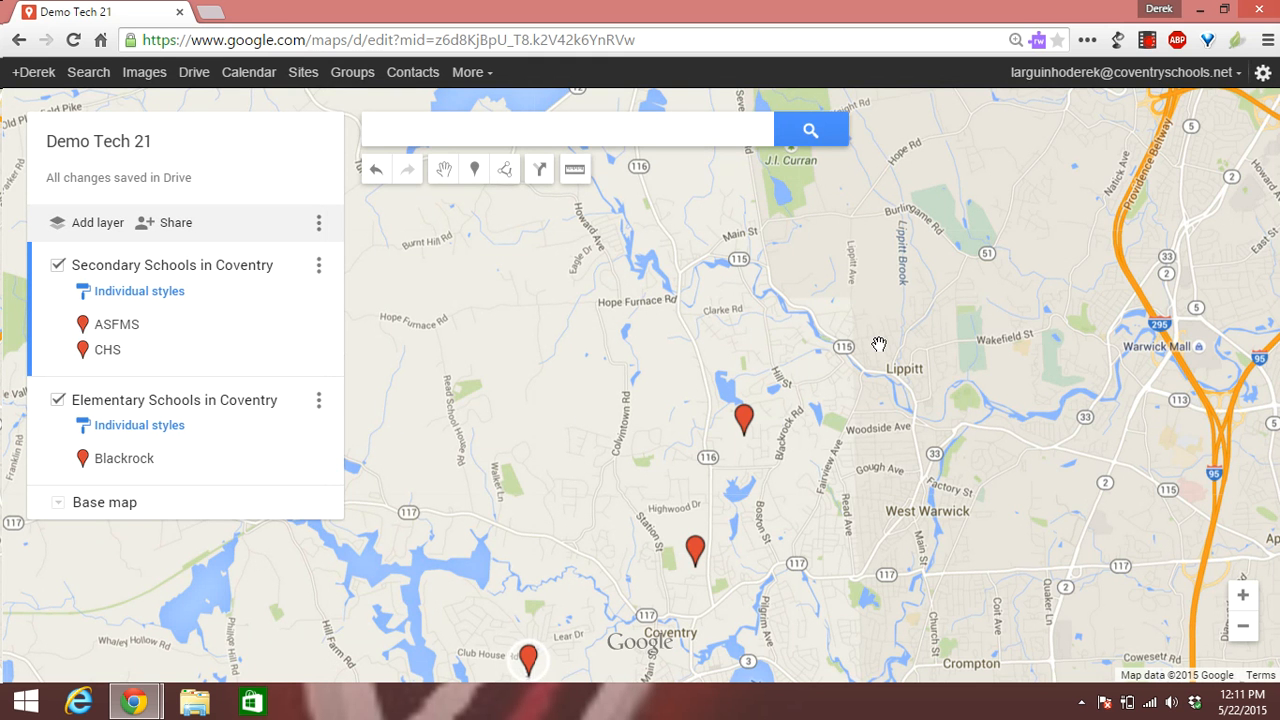
drag(878, 344, 892, 301)
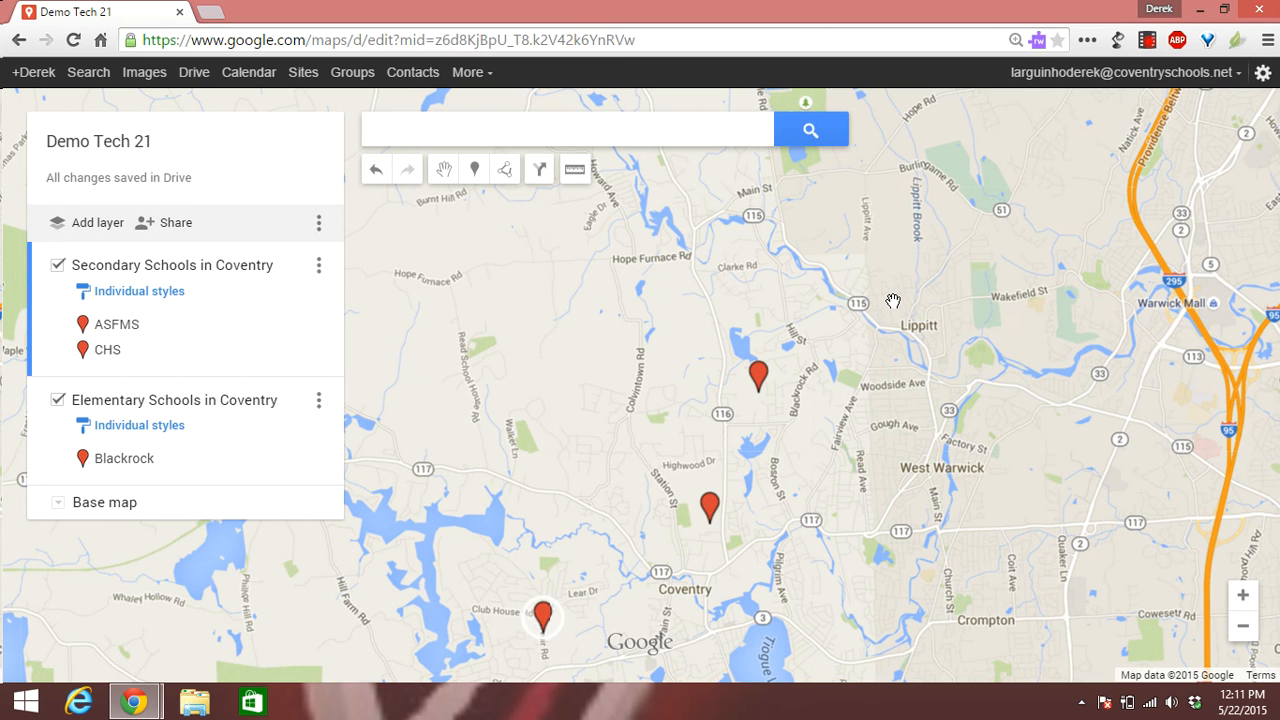
click(1147, 40)
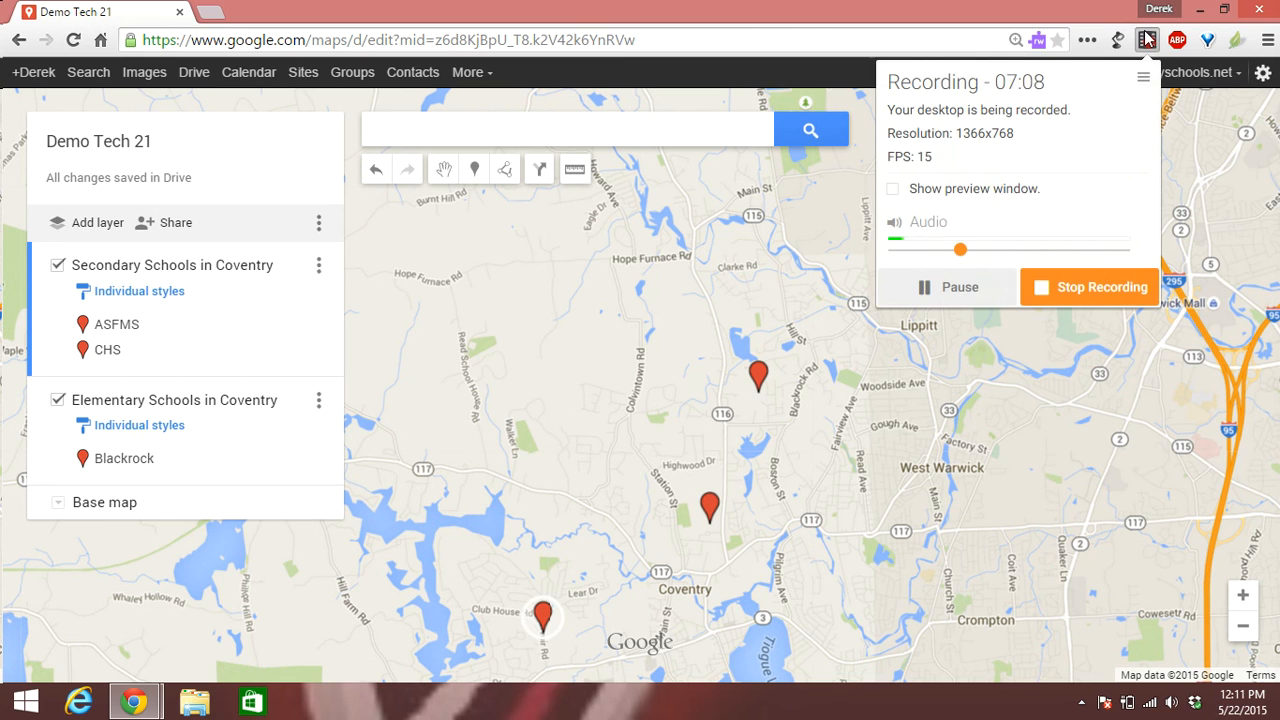